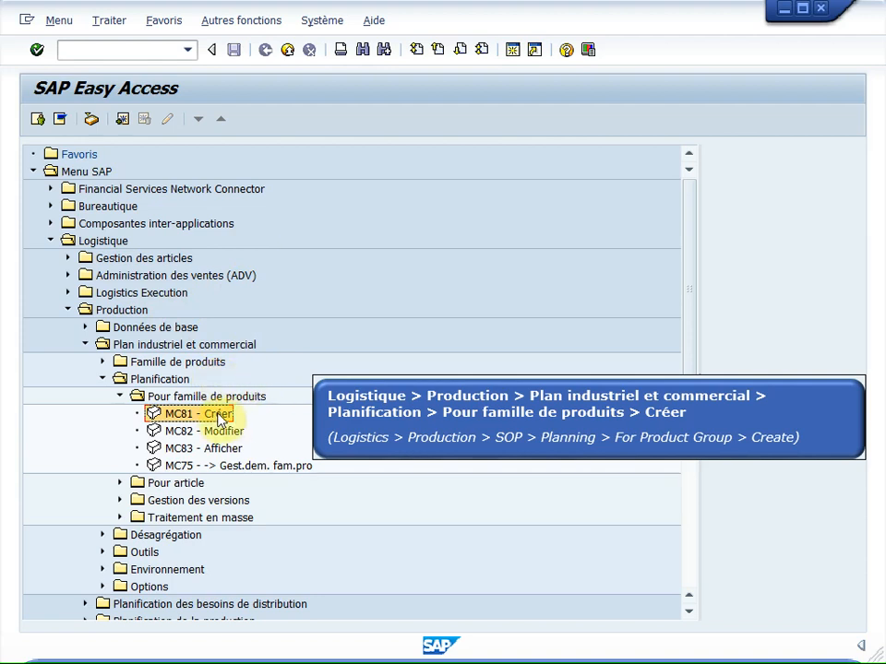
Step: Start creating a product-group sales and operations plan (MC81) for family GRP-NRG-EX in plant 00PT
double_click(220, 417)
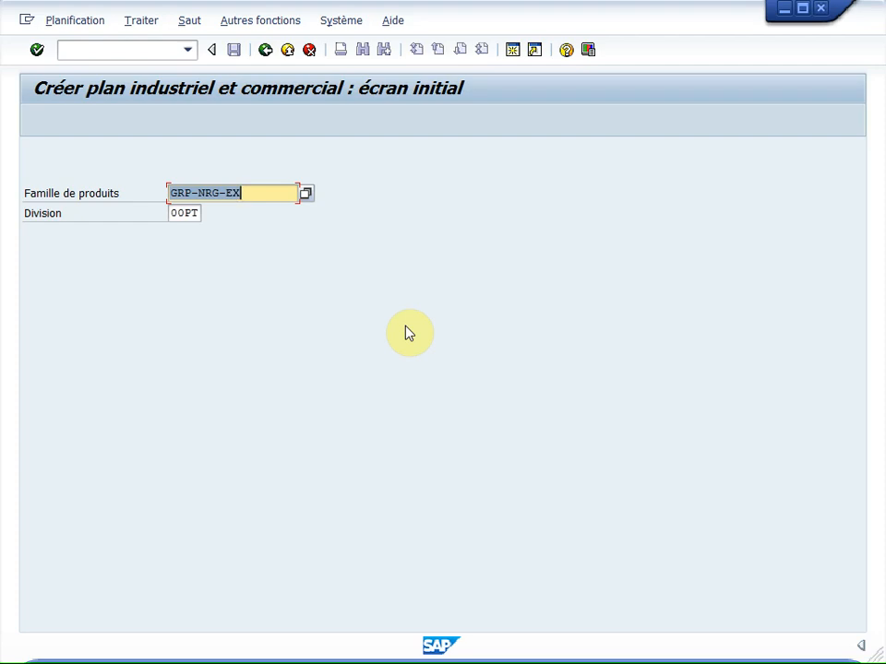
left_click(198, 211)
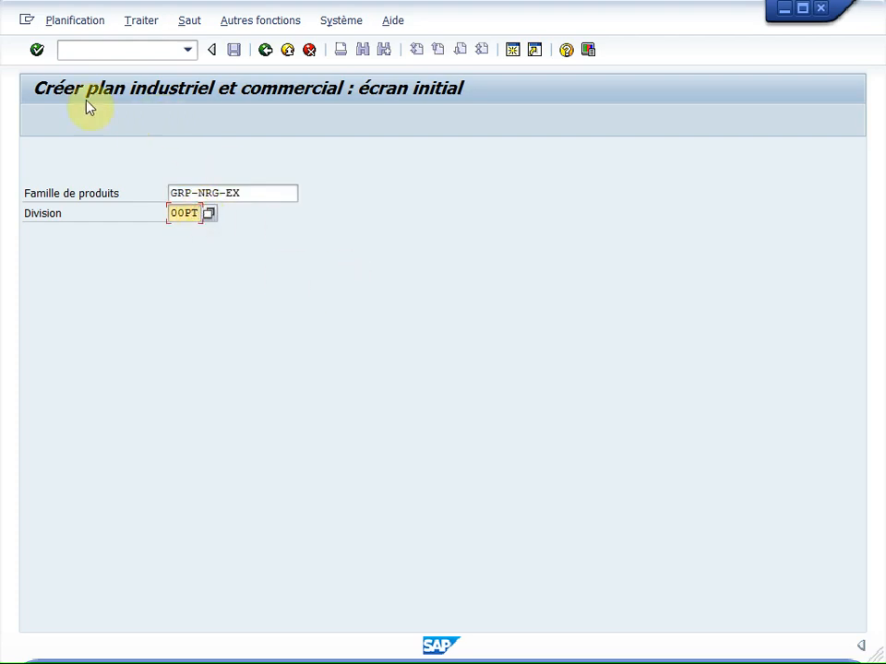
left_click(37, 50)
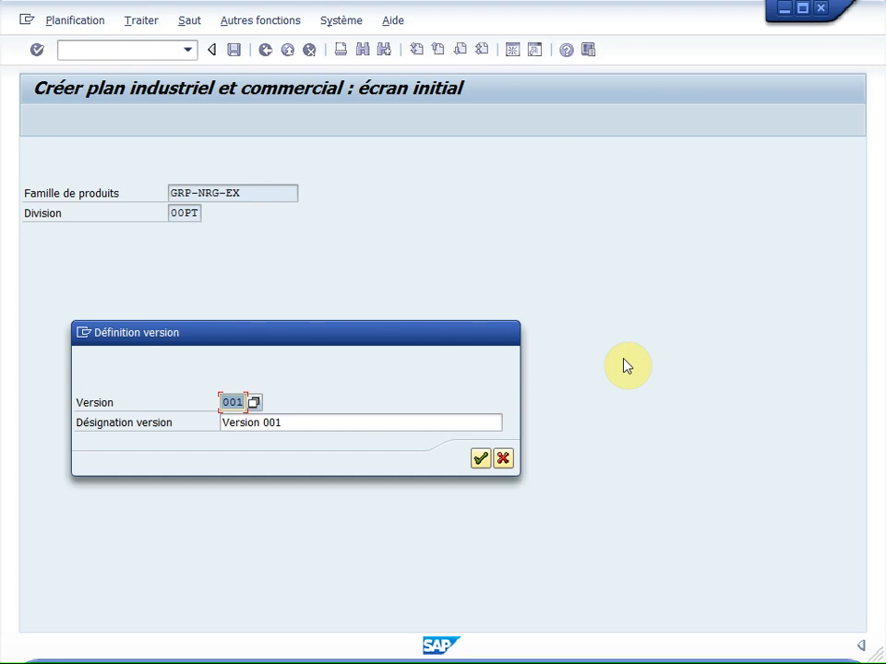
Step: Define the plan version as 100 with the description "Version 100 NRG-EX"
type("100")
left_click_drag(263, 422, 341, 420)
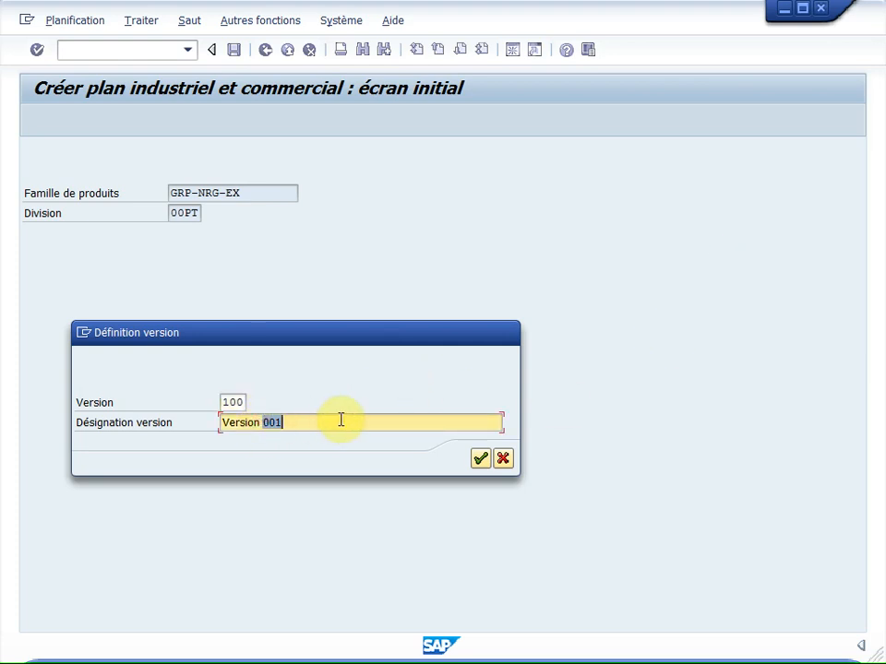
type("100 NRG-EX")
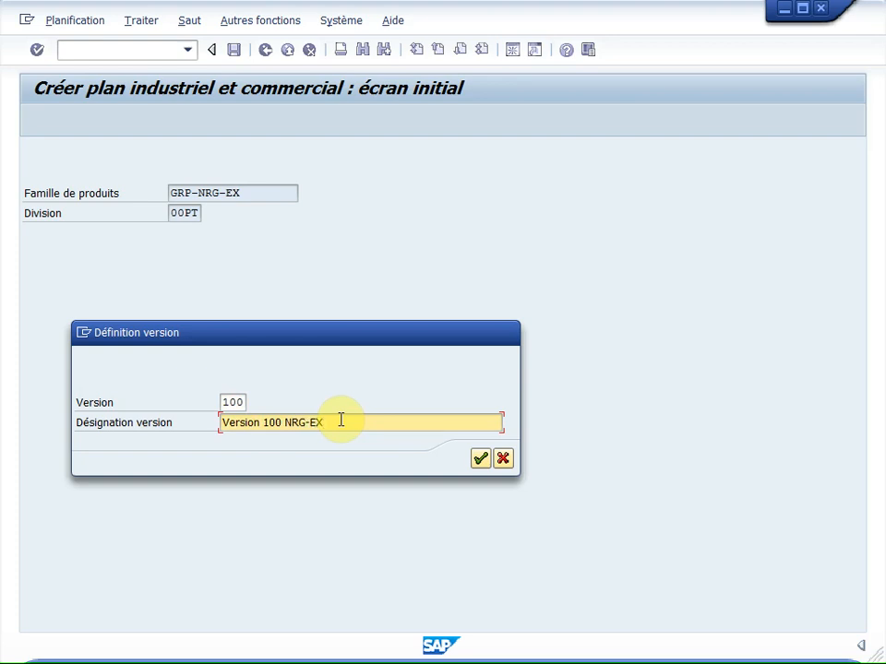
left_click(480, 461)
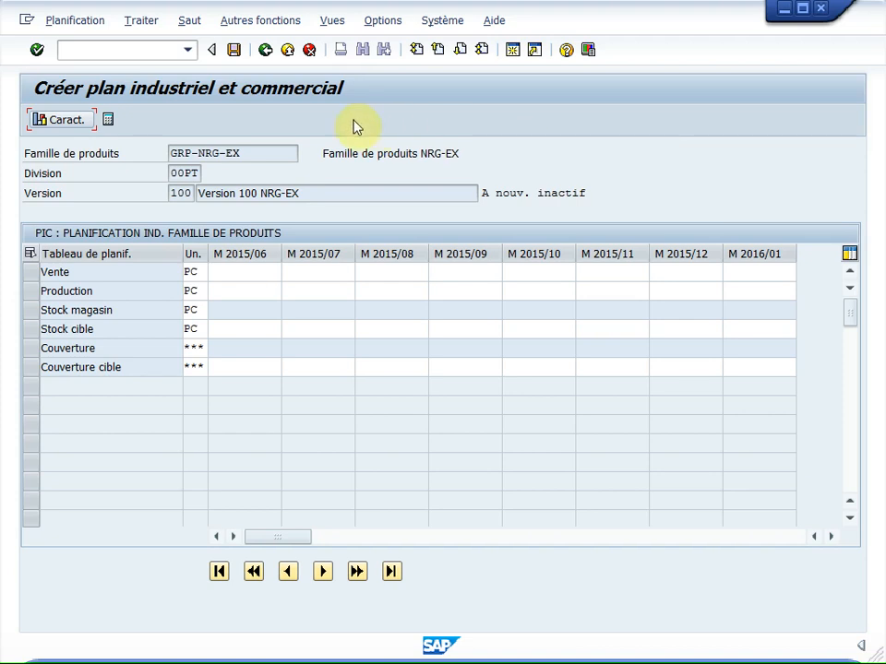
Step: Set up a sales plan forecast with the seasonal trend model (Mod.saisonnier tend.), keeping the proposed period intervals and accepting the warning
left_click(144, 23)
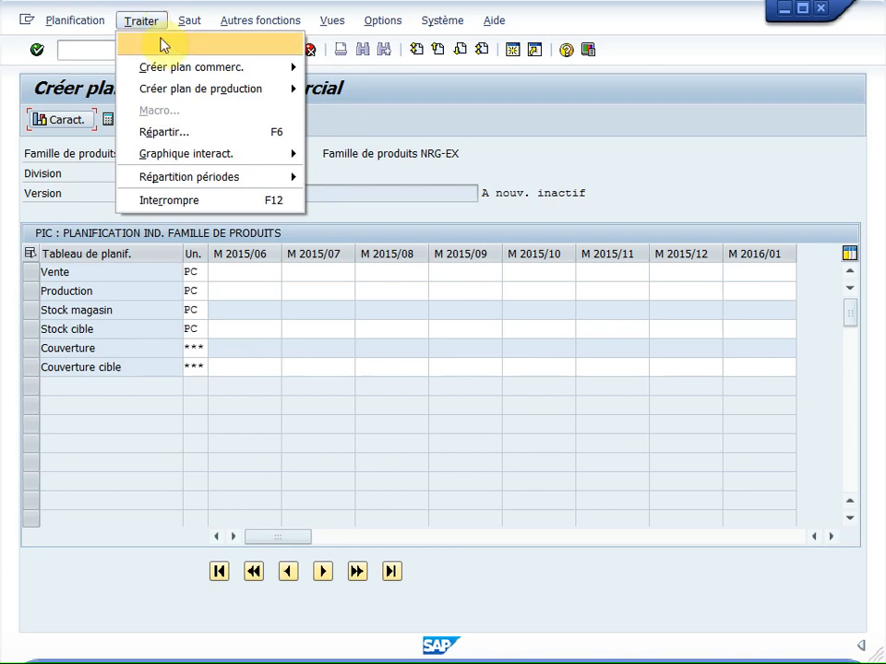
mouse_move(201, 68)
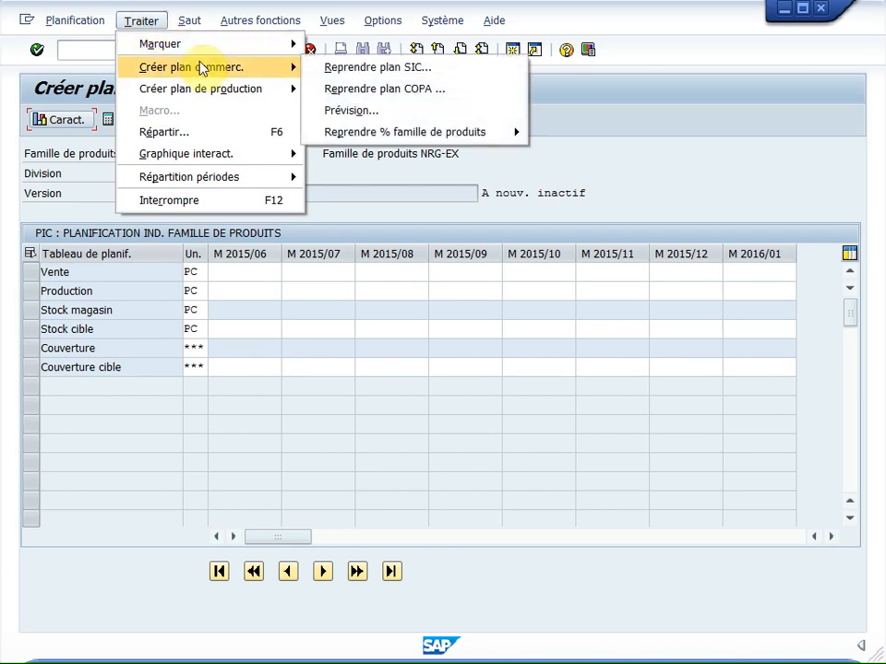
left_click(409, 116)
left_click_drag(332, 224, 582, 128)
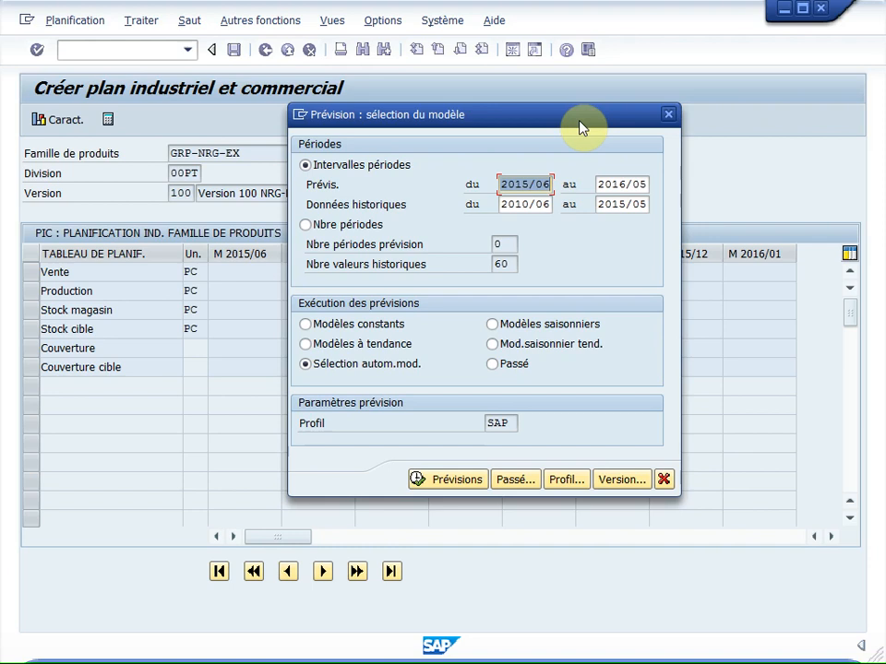
left_click(494, 344)
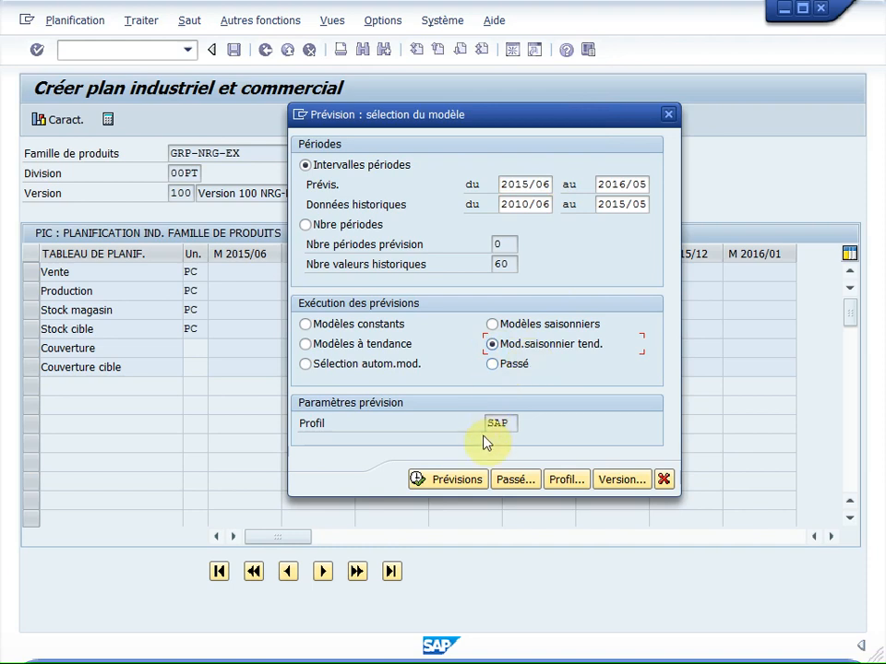
left_click(473, 482)
left_click_drag(446, 416, 651, 356)
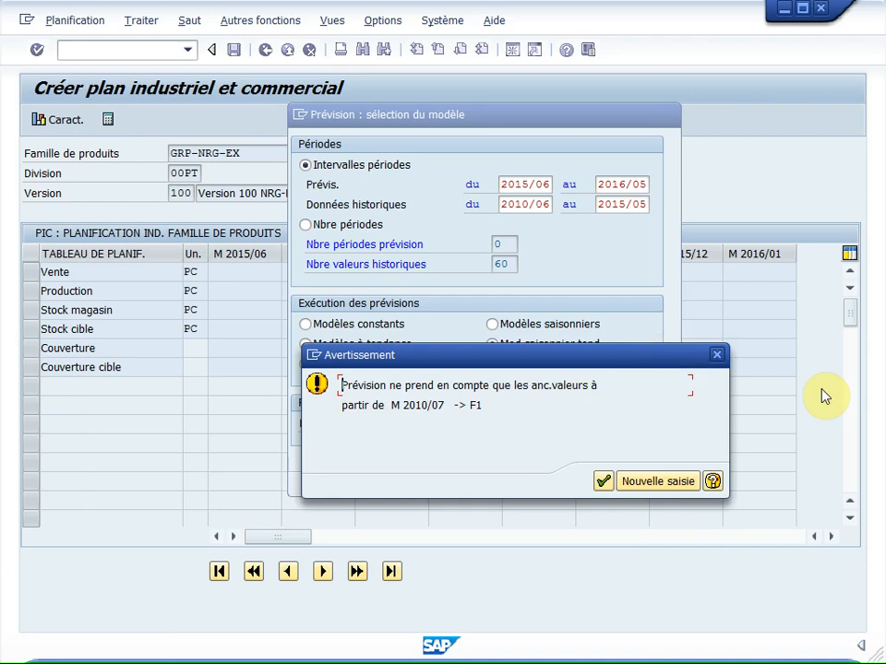
left_click(602, 482)
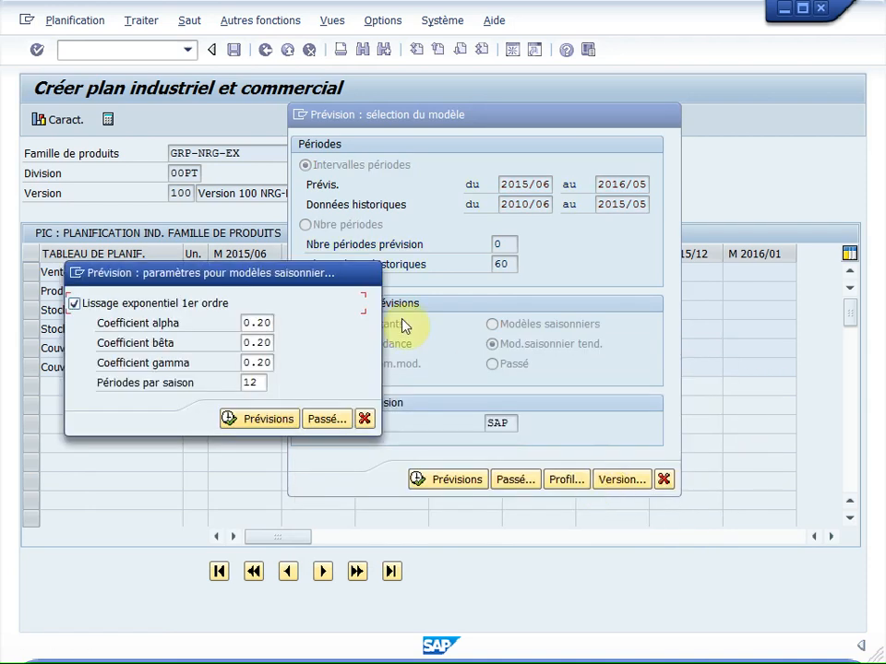
Step: Run the forecast with the proposed first-order exponential smoothing parameters
left_click_drag(310, 279, 722, 275)
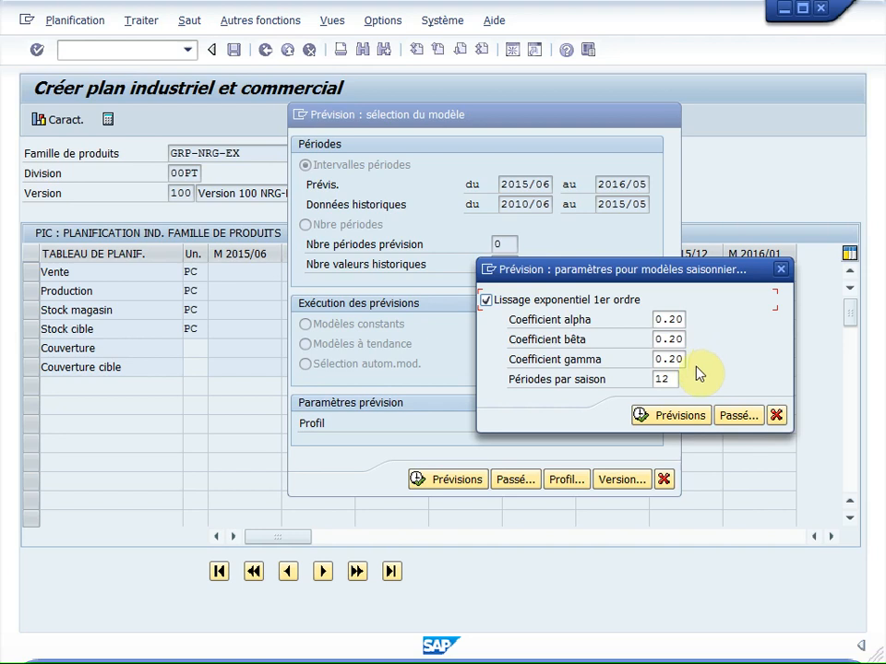
left_click(677, 417)
left_click_drag(510, 217, 683, 176)
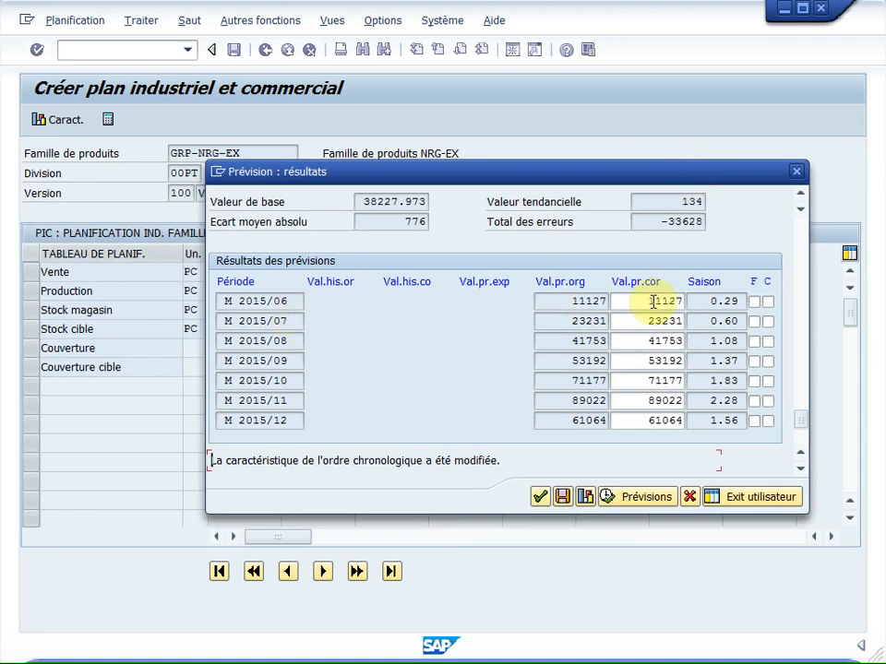
Step: Examine the forecast results around the transition from historical to forecast periods, in the table and as a graph
left_click(800, 471)
left_click(800, 471)
left_click(800, 470)
left_click(800, 453)
left_click(800, 454)
left_click(800, 454)
left_click(800, 454)
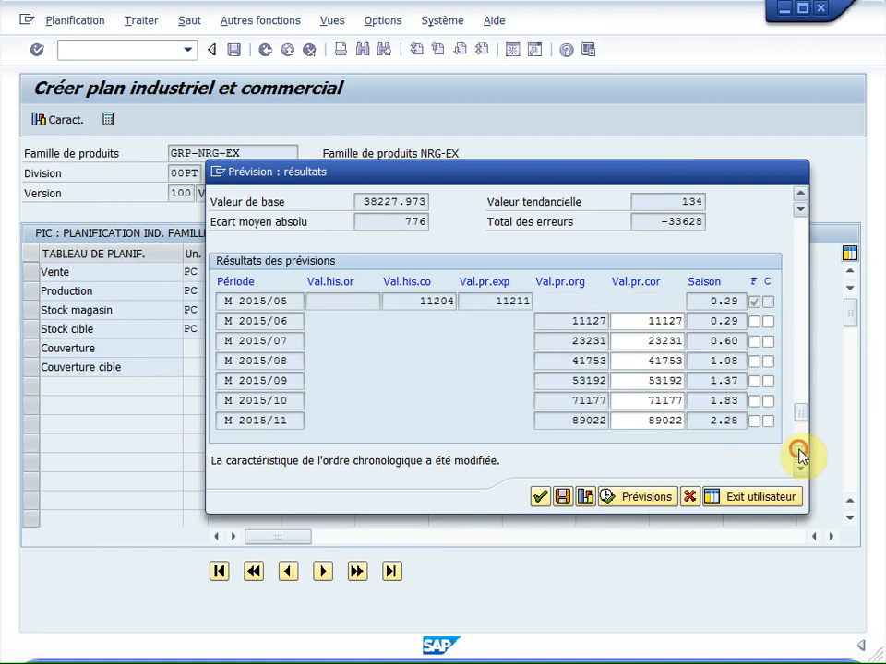
left_click(800, 454)
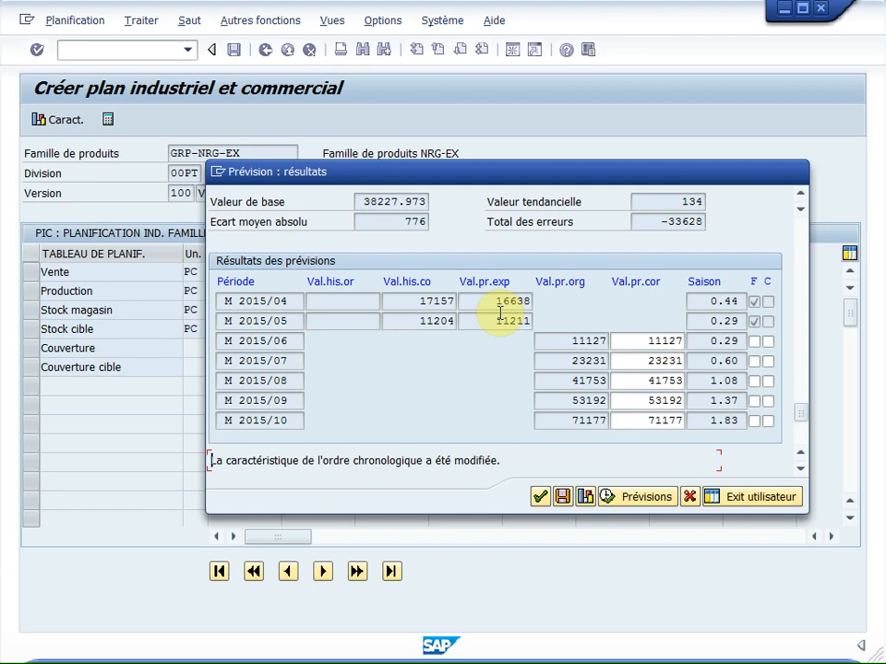
left_click(586, 498)
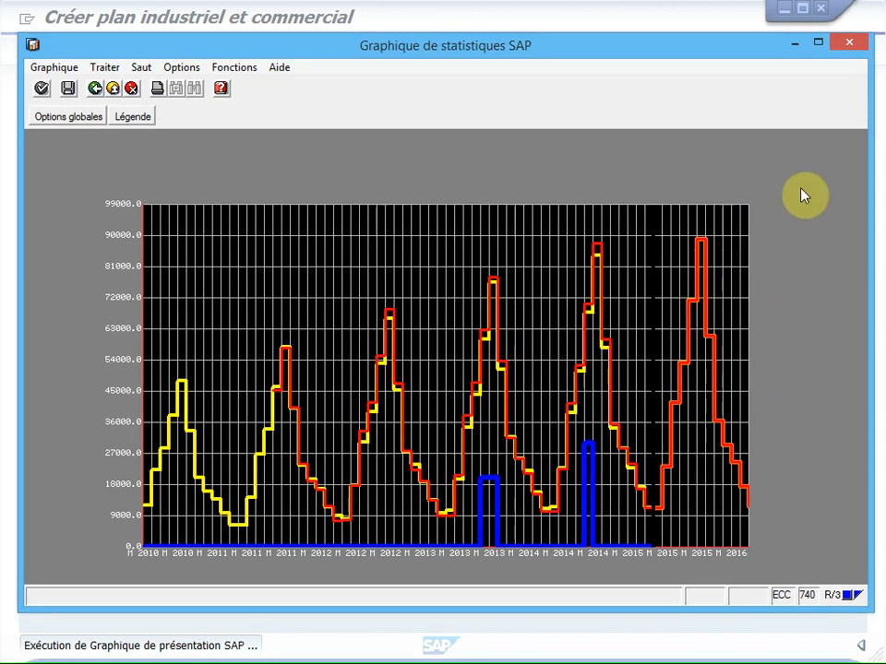
left_click(848, 46)
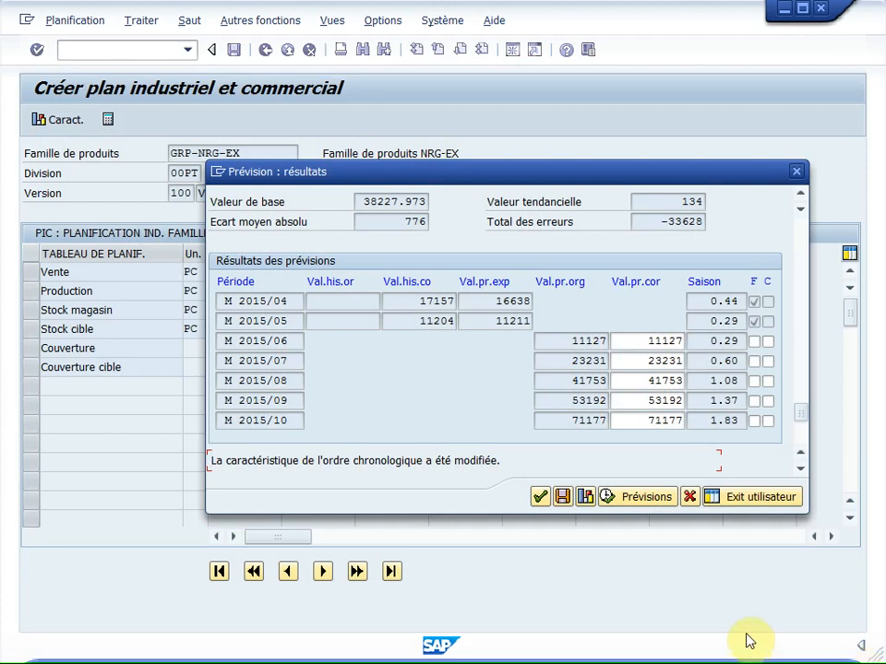
Step: Transfer the forecast results to the Vente row of the planning table and review its periods
left_click(541, 498)
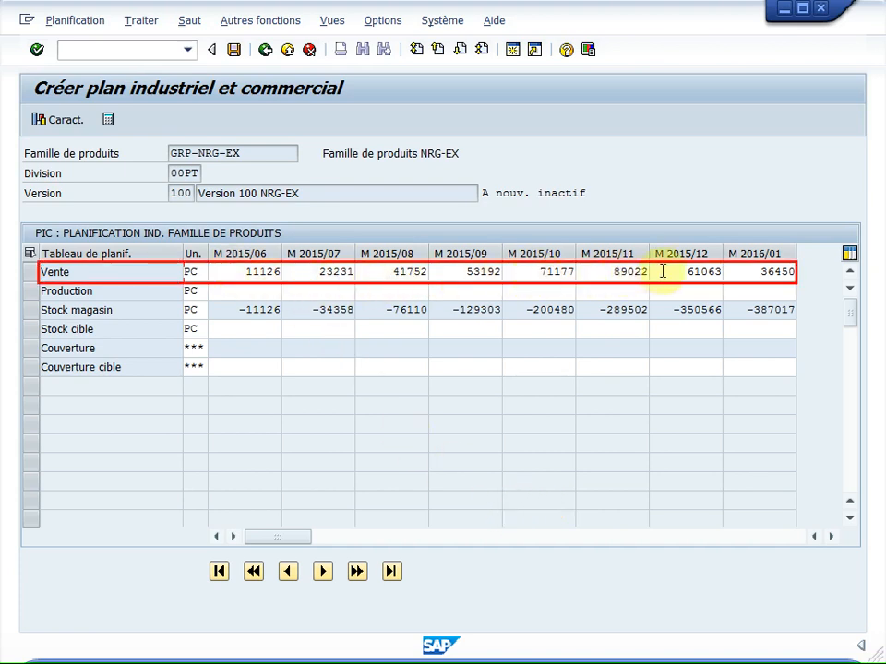
left_click(832, 537)
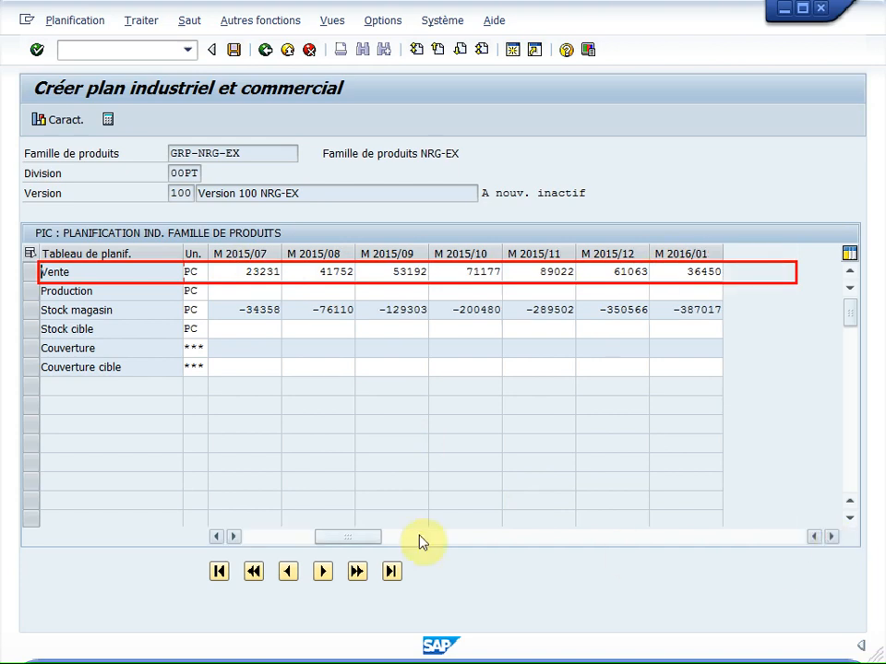
left_click(216, 537)
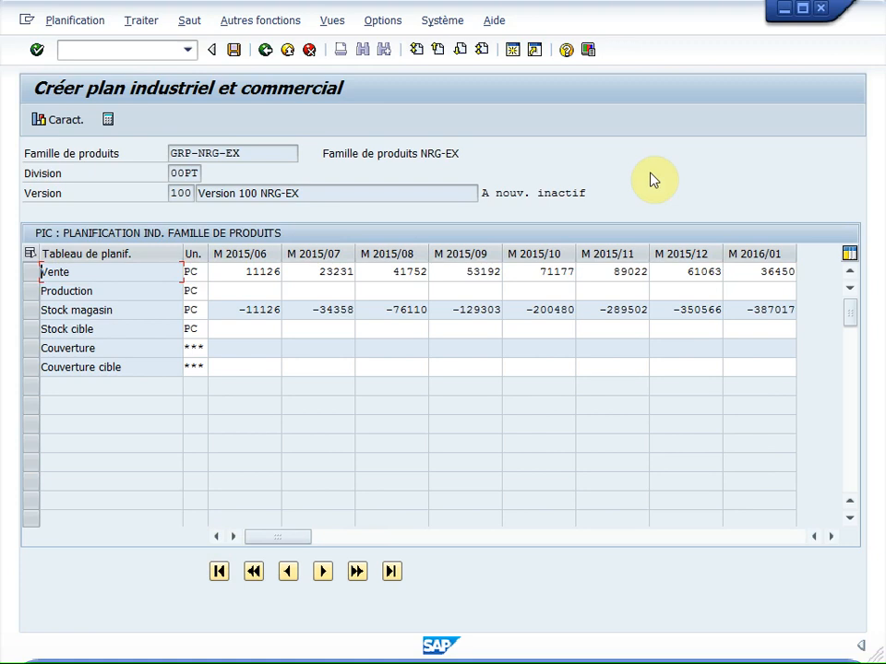
Step: Create the production plan synchronised with sales (Synchrone av. ventes) and check the warehouse stock row
left_click(260, 291)
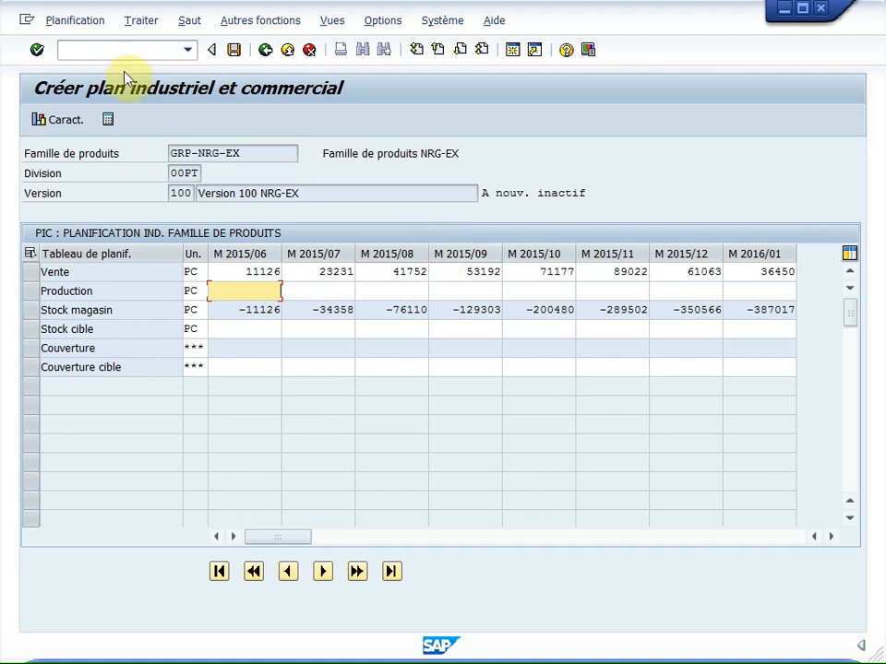
left_click(152, 22)
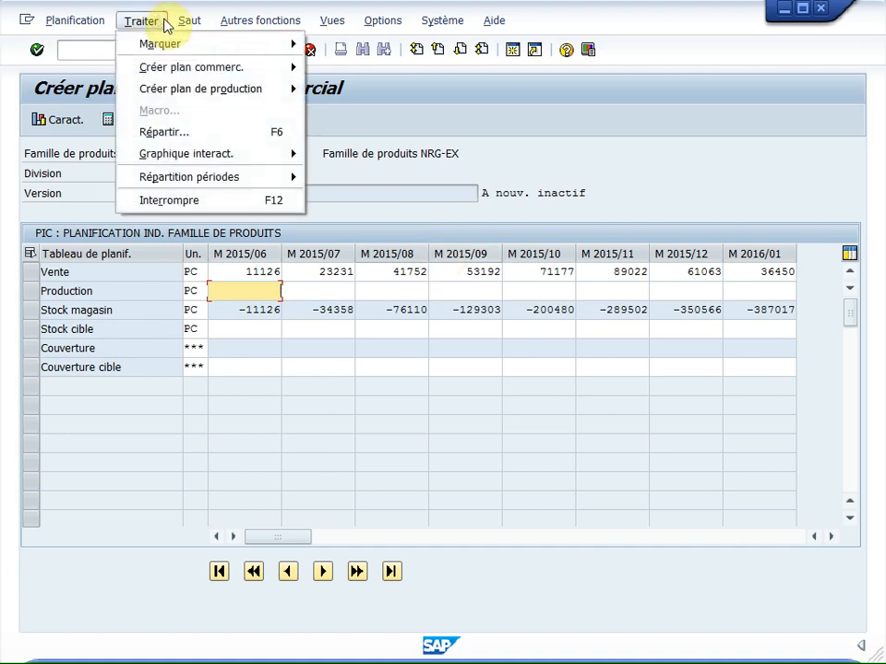
mouse_move(205, 96)
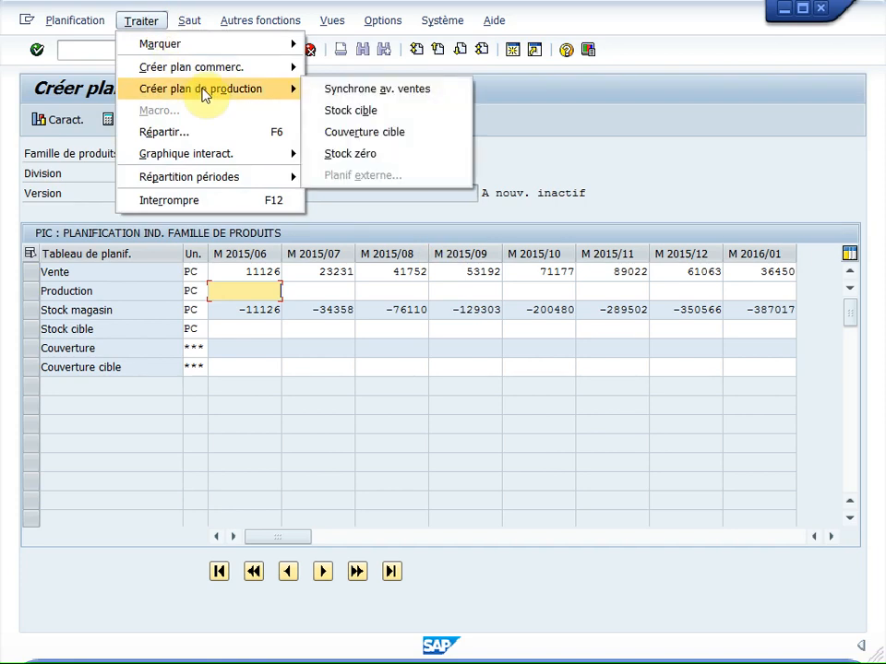
left_click(432, 90)
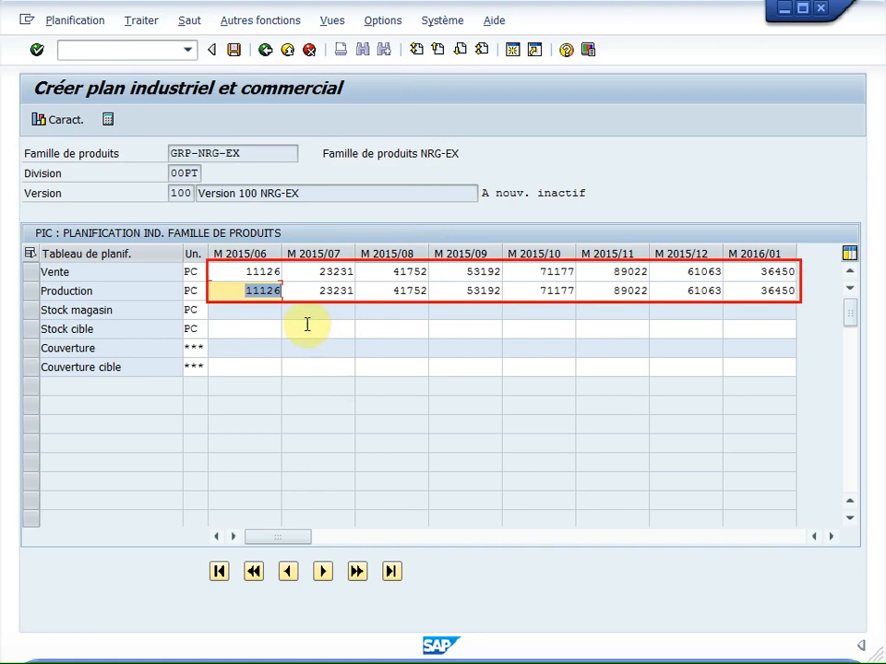
left_click(268, 311)
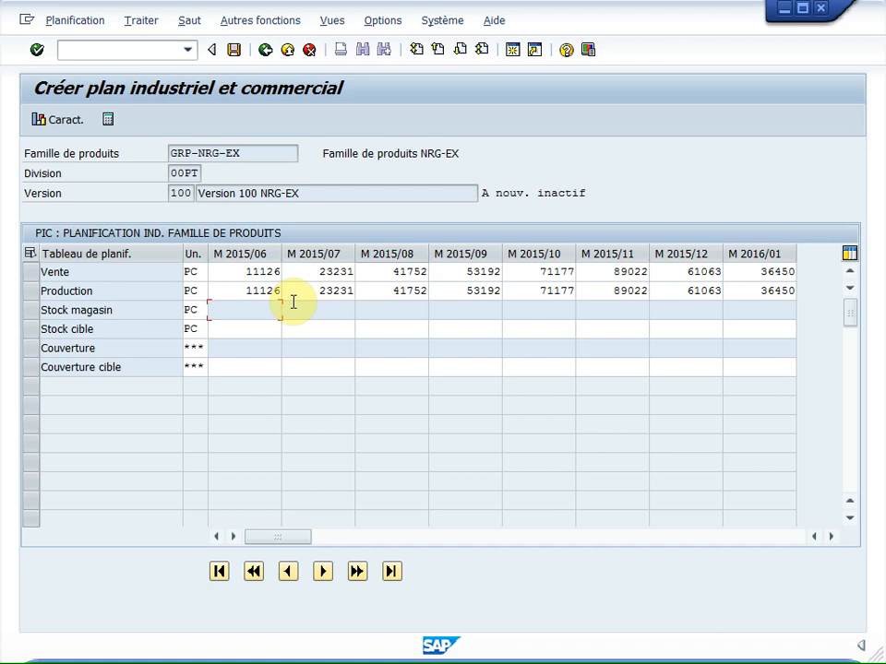
Step: Enter target stock (Stock cible) of 1000 for 2015/06 and 2015/07, and 1500 for 2015/08 through 2015/10
left_click(261, 328)
type("1000")
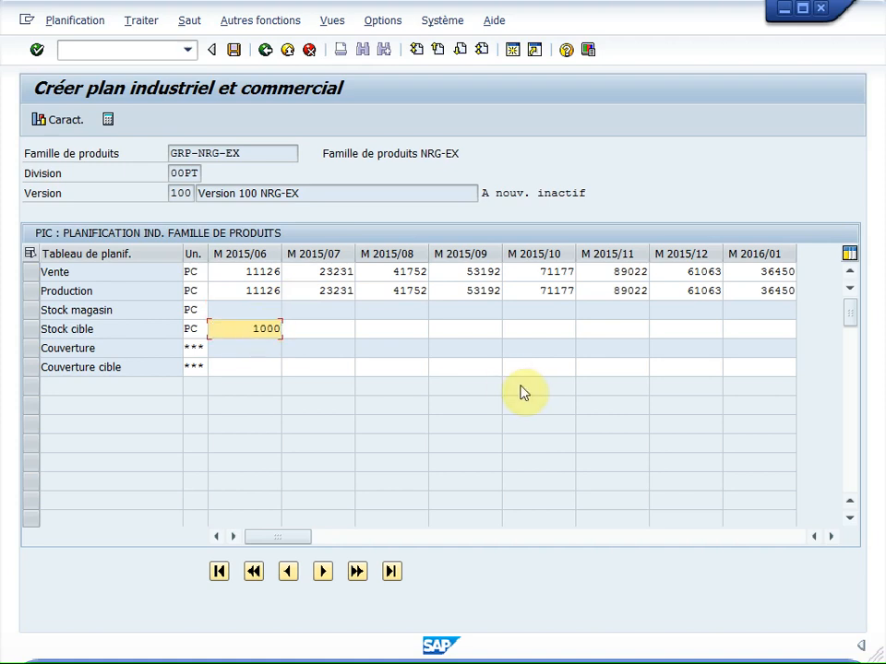
key("Tab")
type("1000")
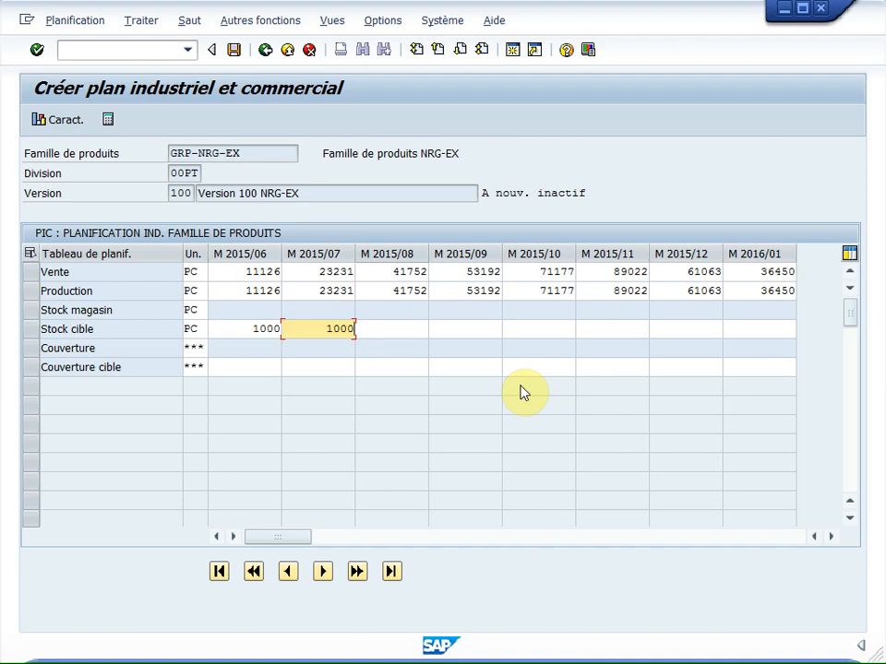
key("Tab")
type("1500")
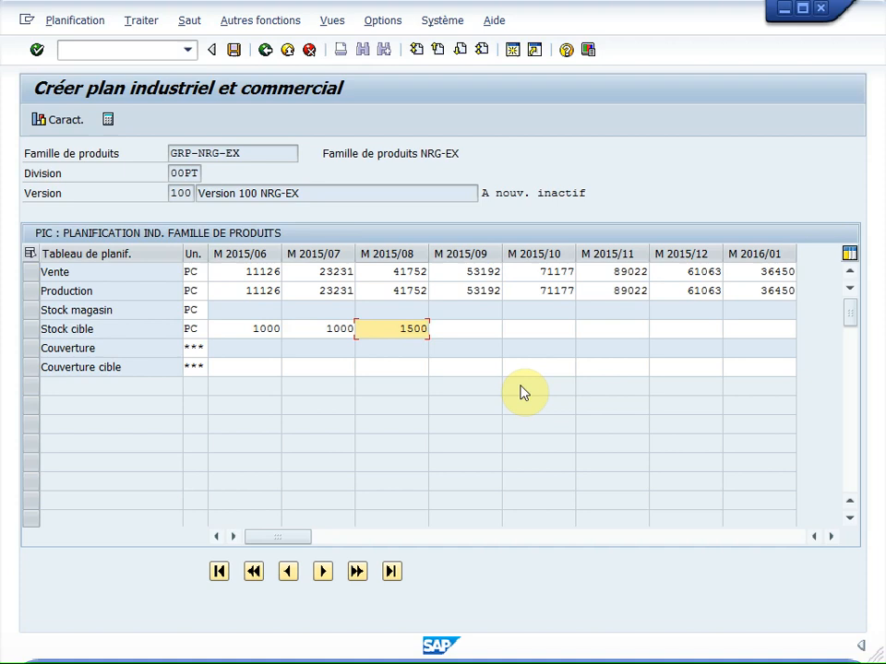
key("Tab")
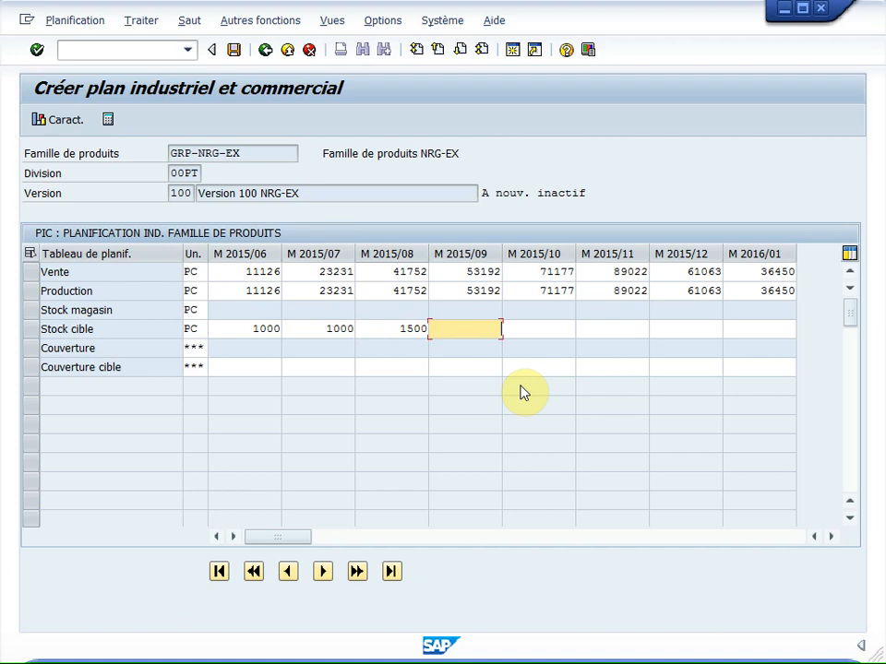
type("1500")
key("Tab")
type("1500")
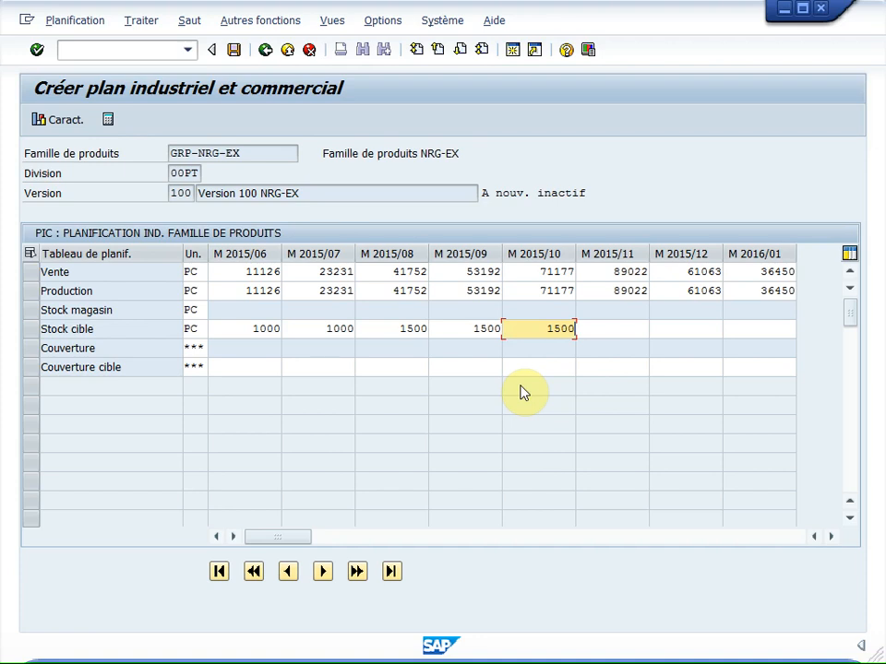
Step: Enter target stock (Stock cible) of 2000 for 2015/11, and 1500 for 2015/12 and 2016/01
key("Tab")
type("2000")
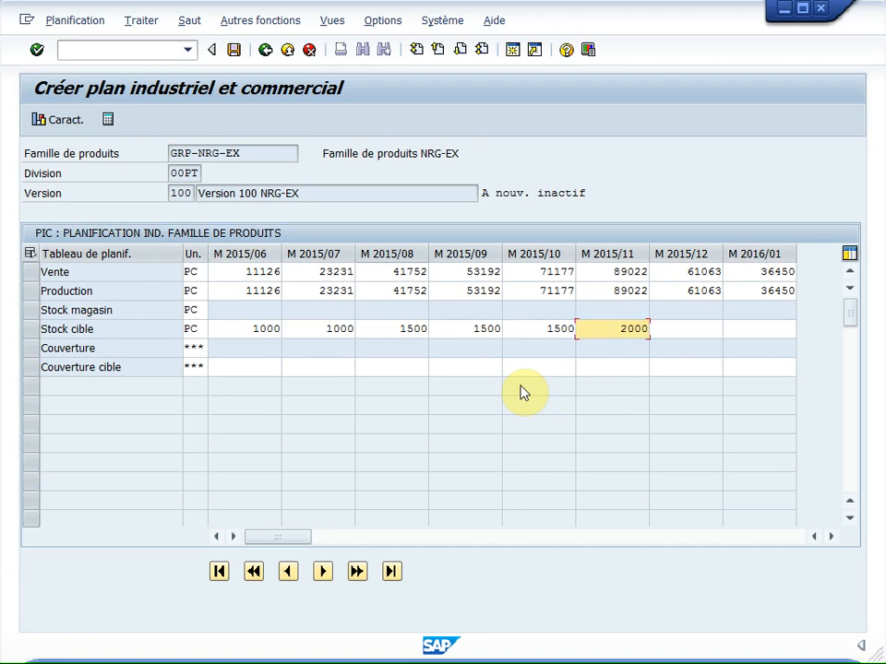
key("Tab")
type("1500")
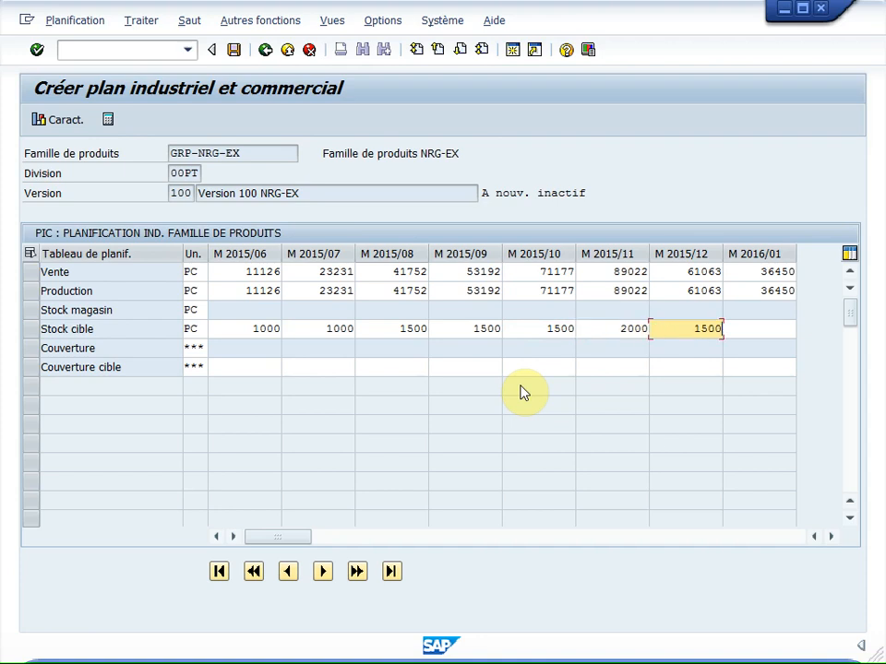
key("Tab")
type("00")
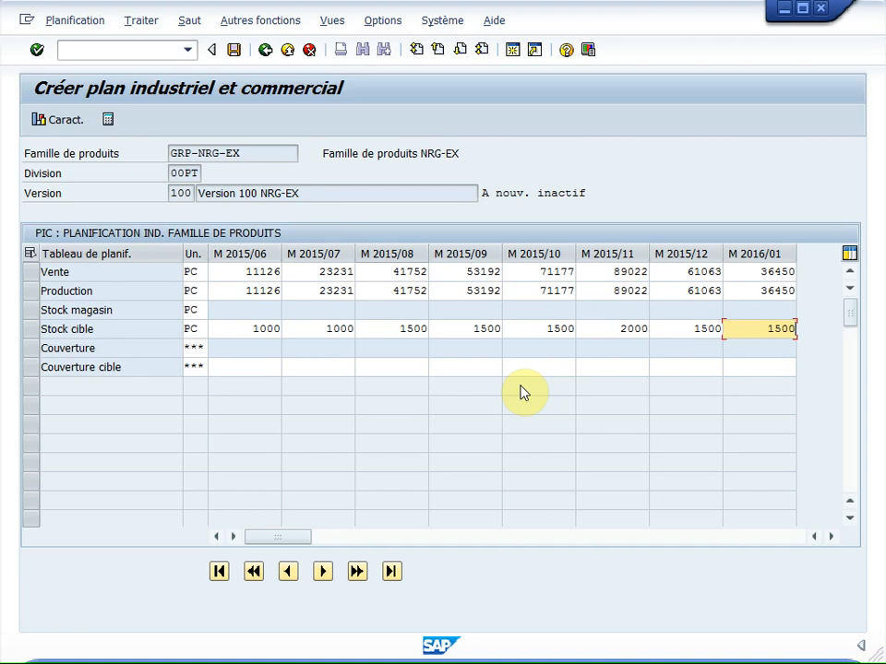
Step: Enter target stock (Stock cible) of 1200 for 2016/02, and 1000 for 2016/03 and 2016/04
left_click(833, 537)
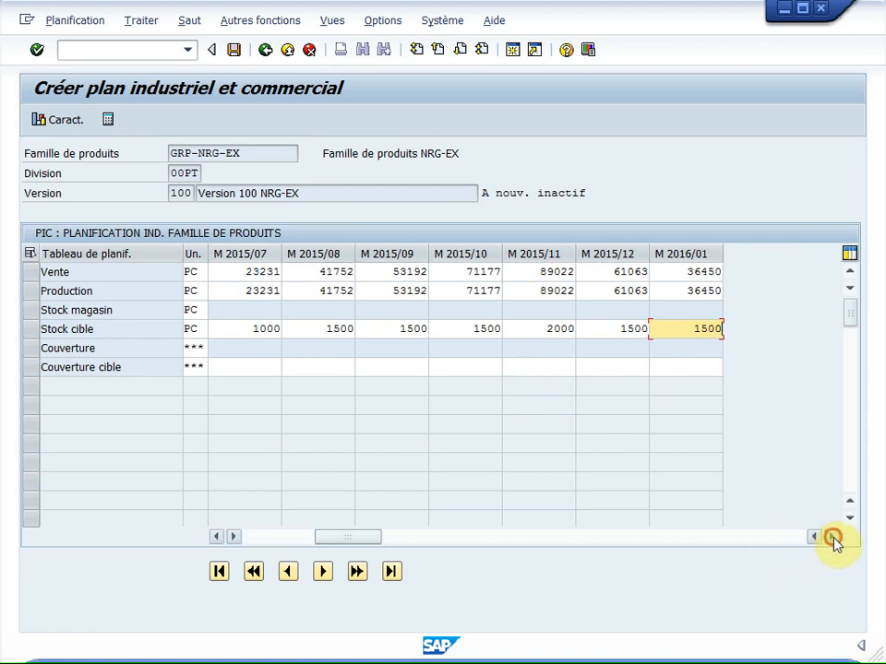
left_click(833, 537)
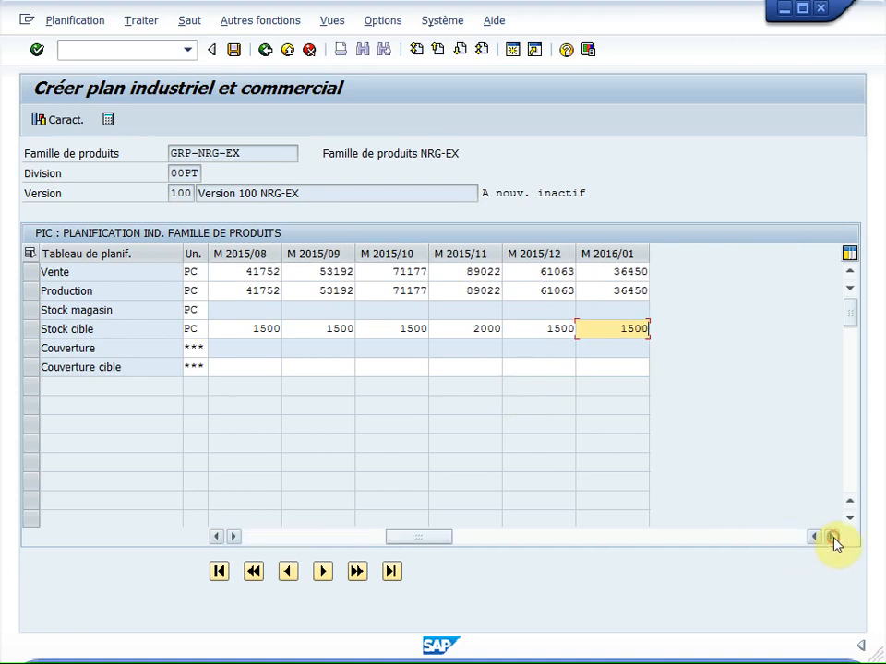
left_click(321, 572)
left_click(321, 572)
left_click(322, 572)
left_click(473, 332)
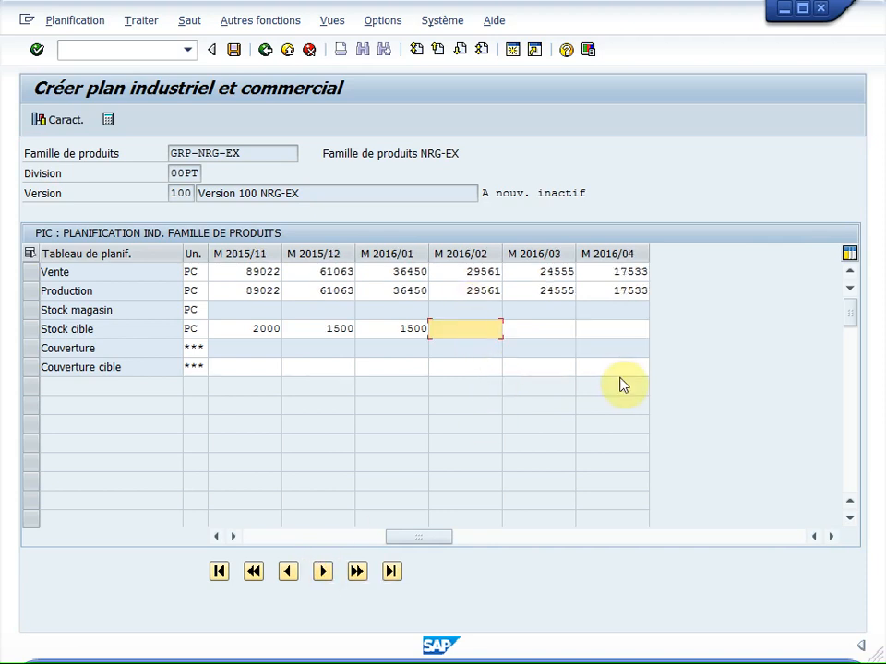
type("1200")
key("Tab")
type("1000")
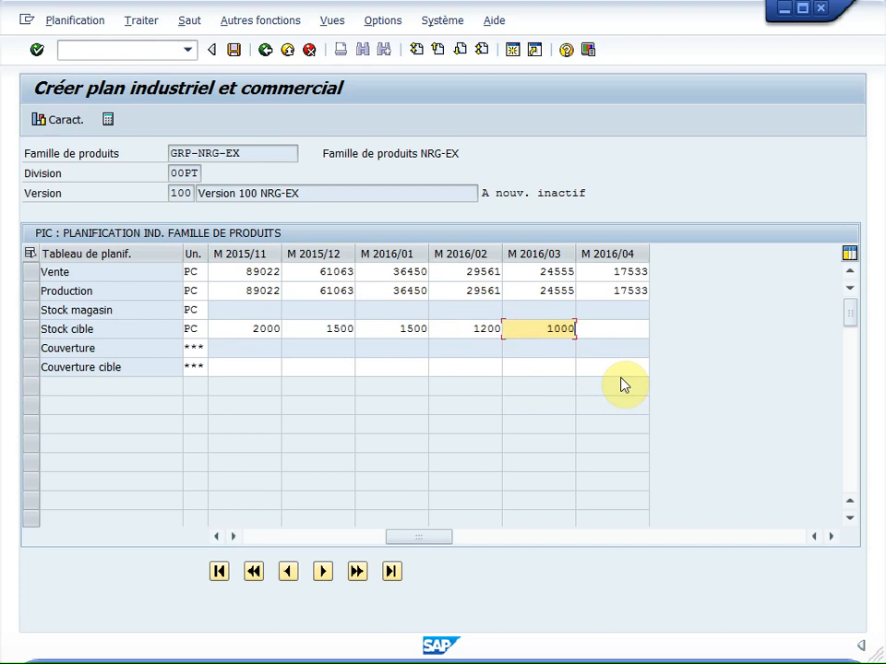
key("Tab")
type("1000")
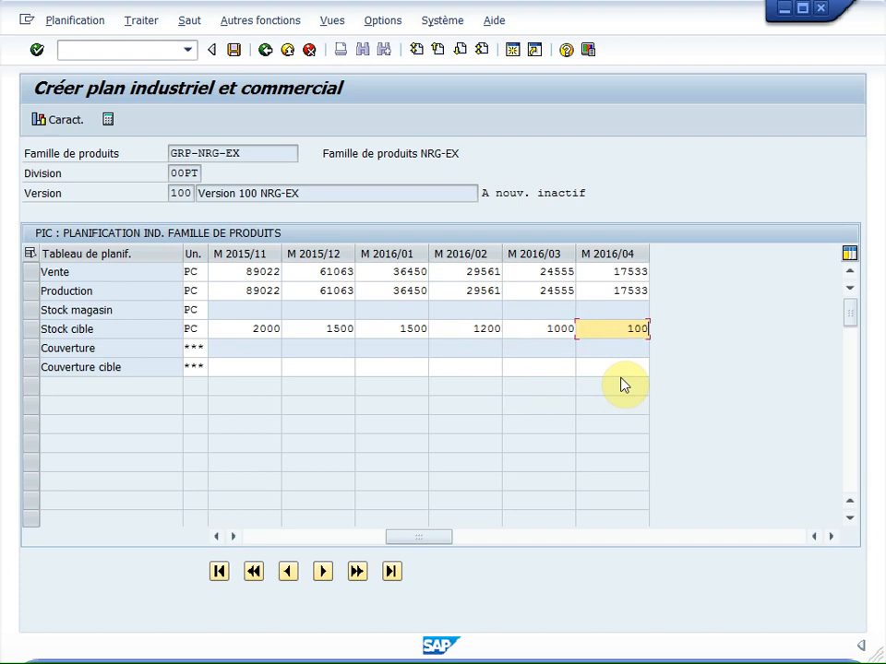
Step: Recreate the production plan based on the target stock (Stock cible) and check the periods from 2015/06
left_click(288, 572)
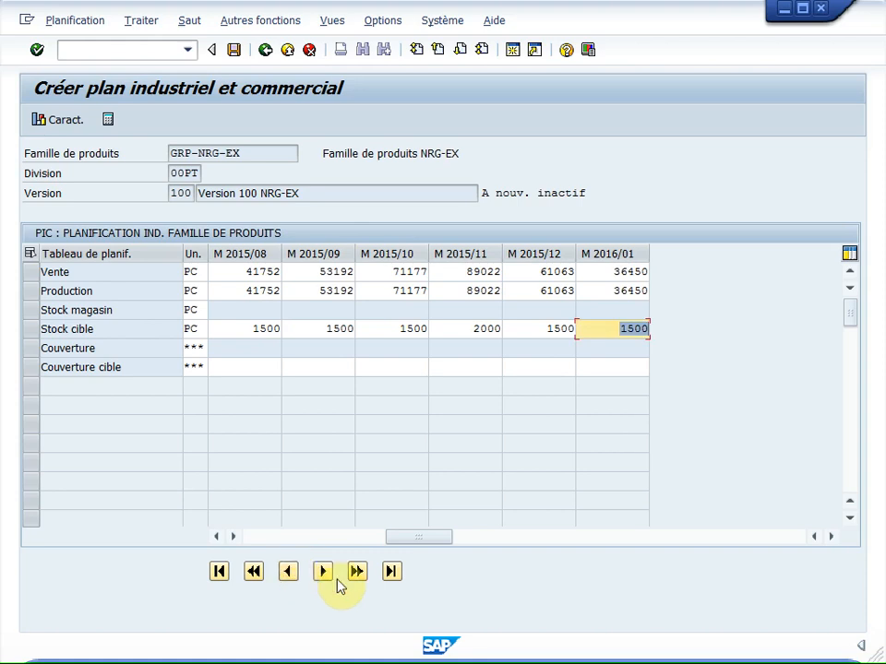
left_click_drag(431, 540, 268, 536)
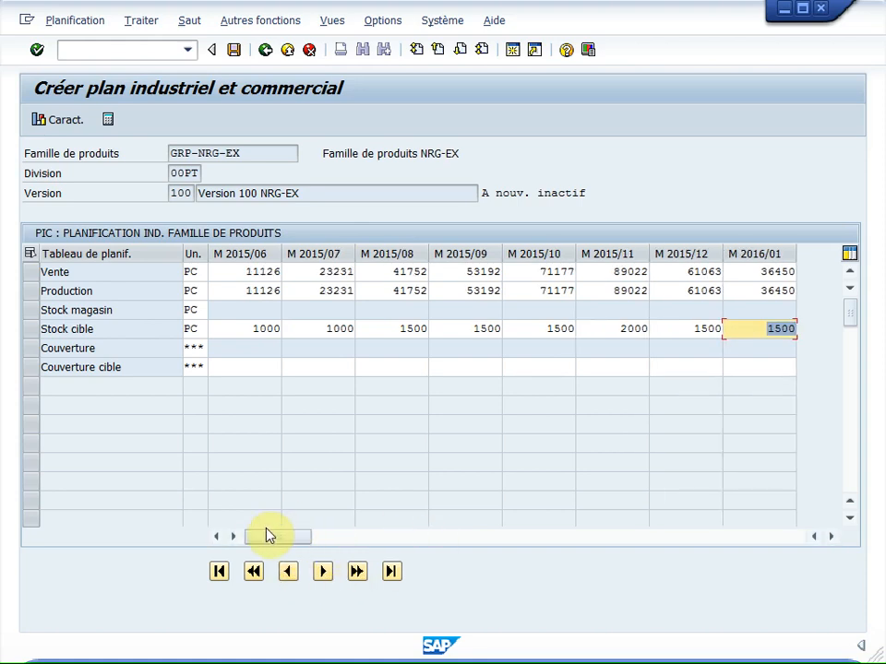
left_click(142, 23)
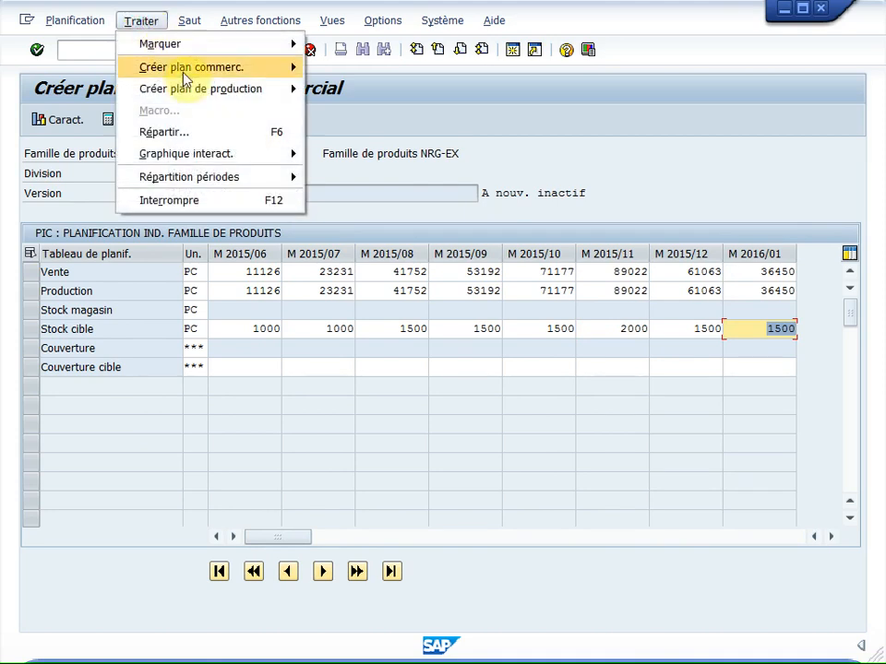
mouse_move(156, 87)
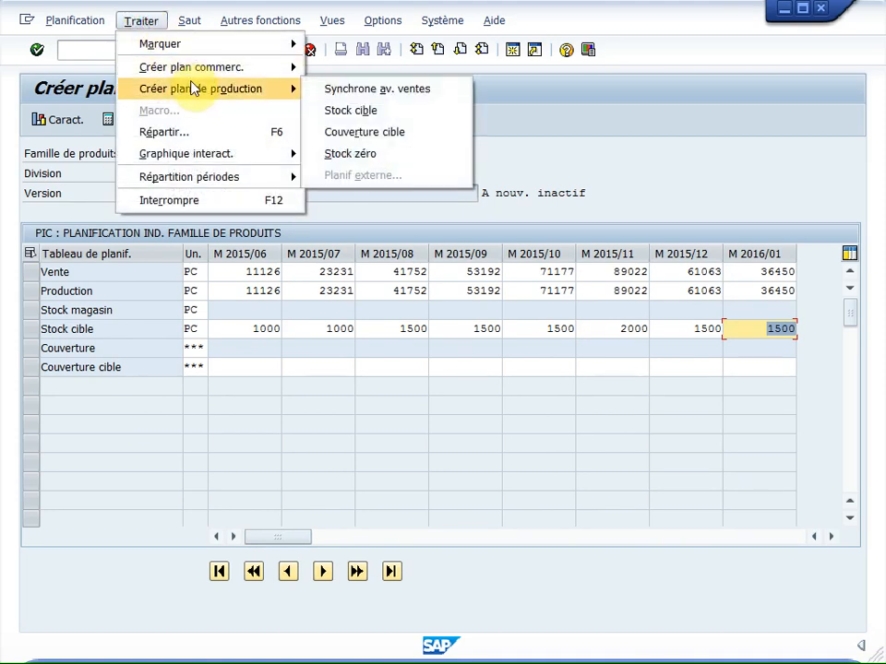
left_click(368, 111)
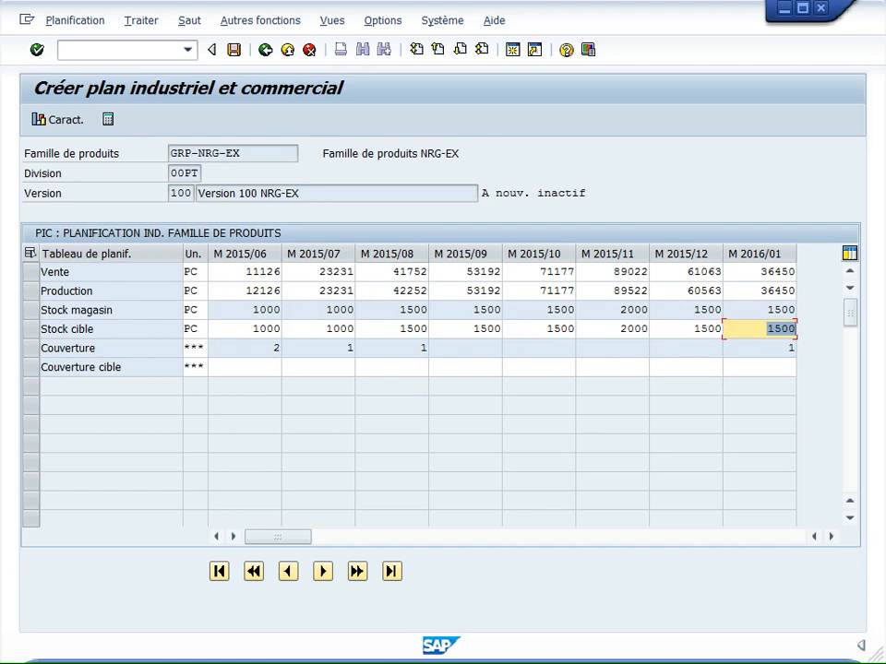
left_click(686, 367)
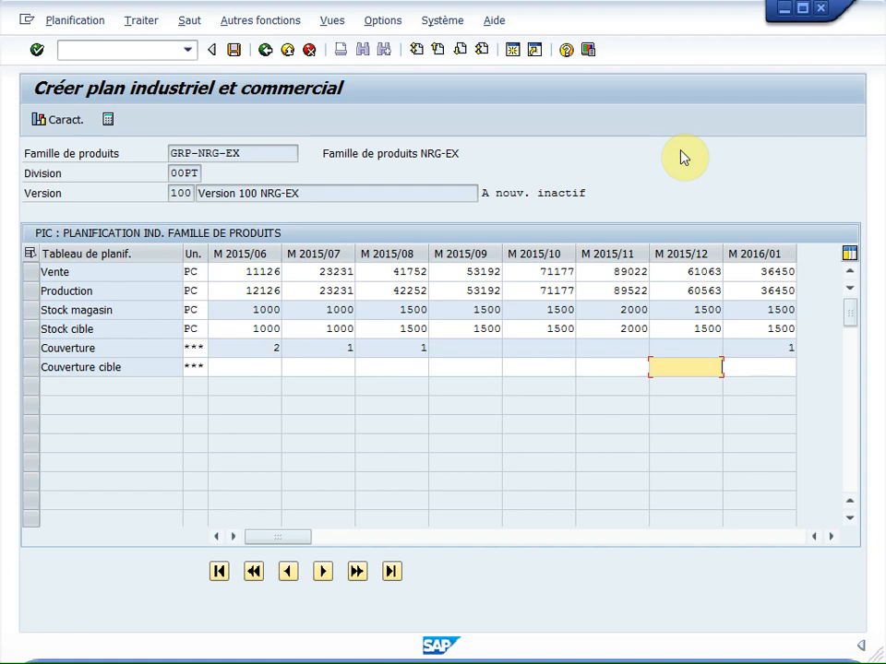
Step: Display the capacity situation (Etat des capacités) for long-term planning beneath the planning table
left_click(332, 21)
mouse_move(391, 119)
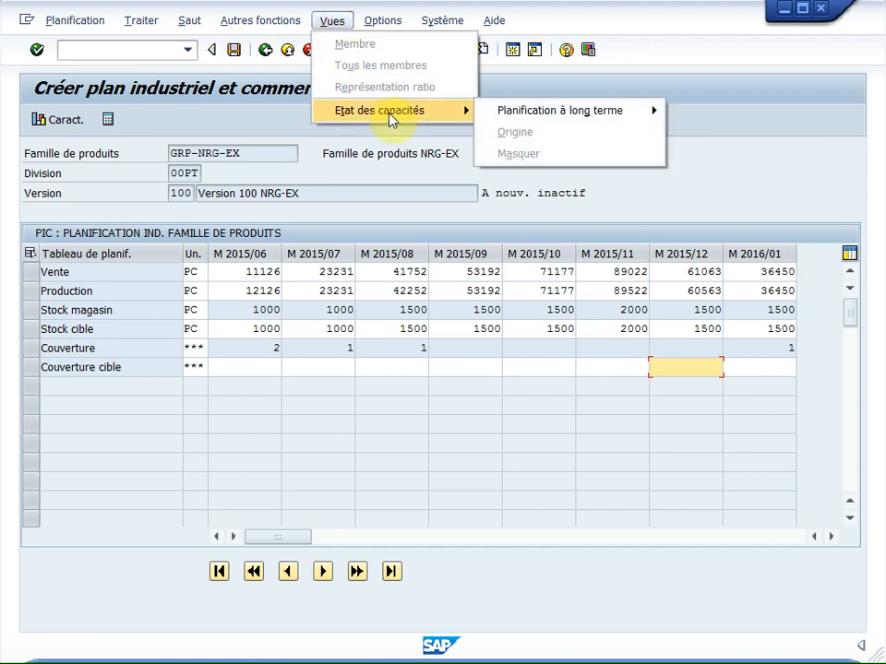
mouse_move(517, 120)
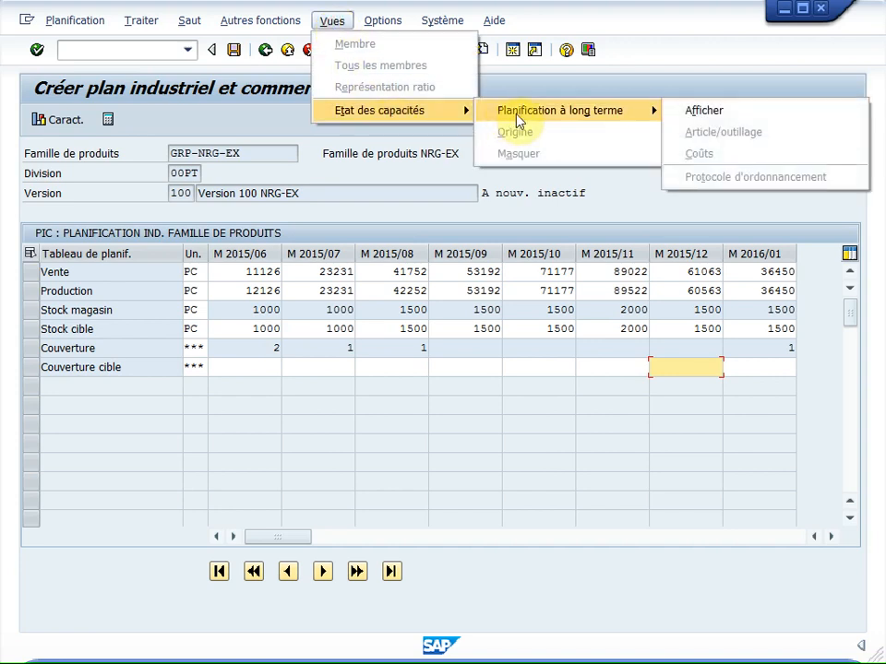
left_click(712, 118)
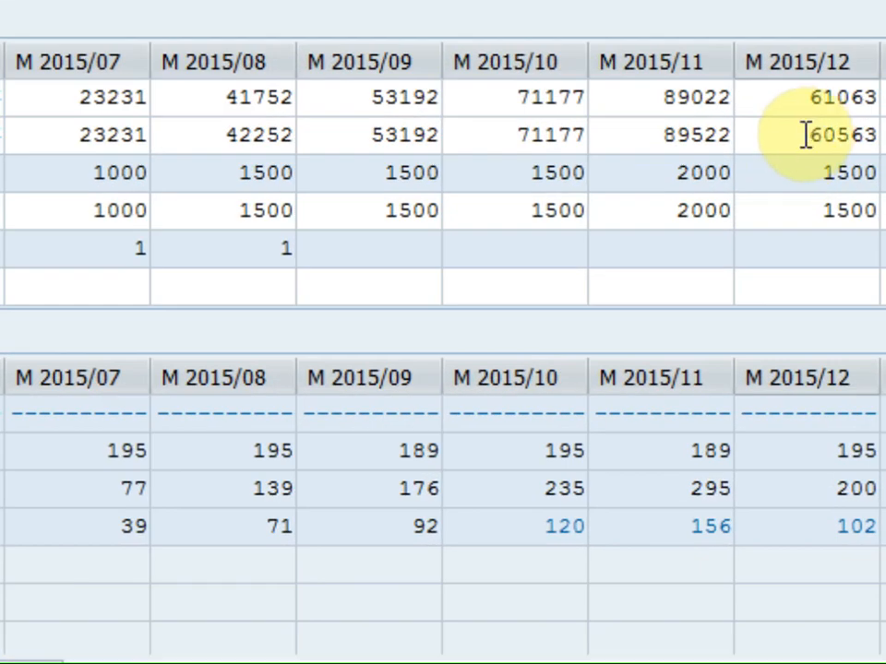
Step: Set the production quantity to 59000 for 2015/12 and 57000 for 2015/11, recalculating the capacity load each time
double_click(805, 135)
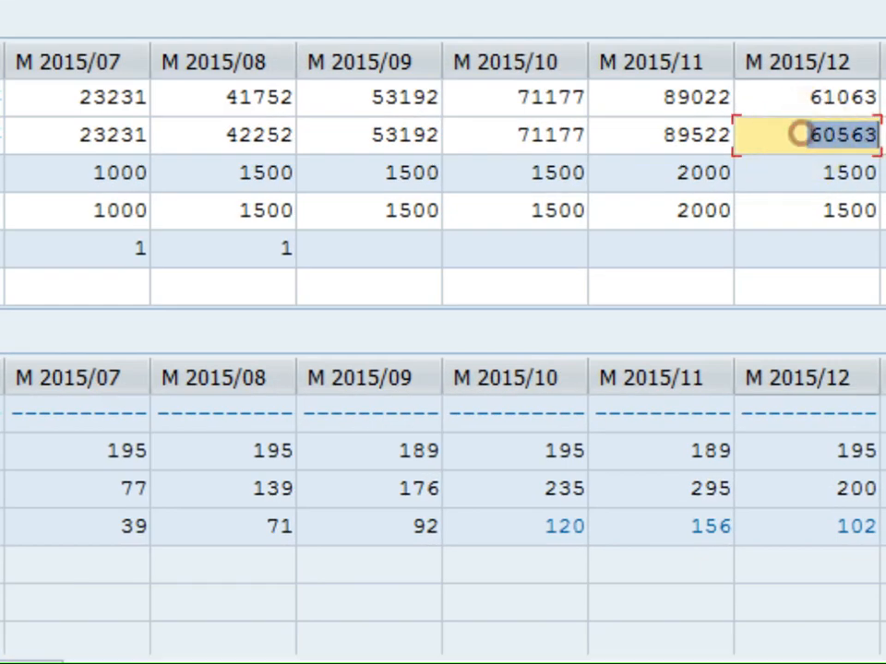
type("59")
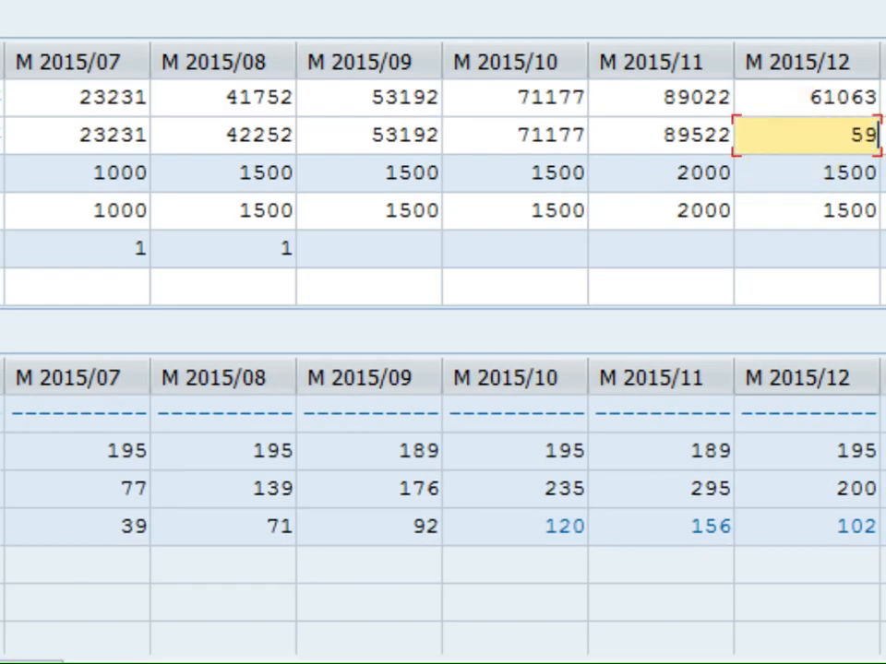
type("000")
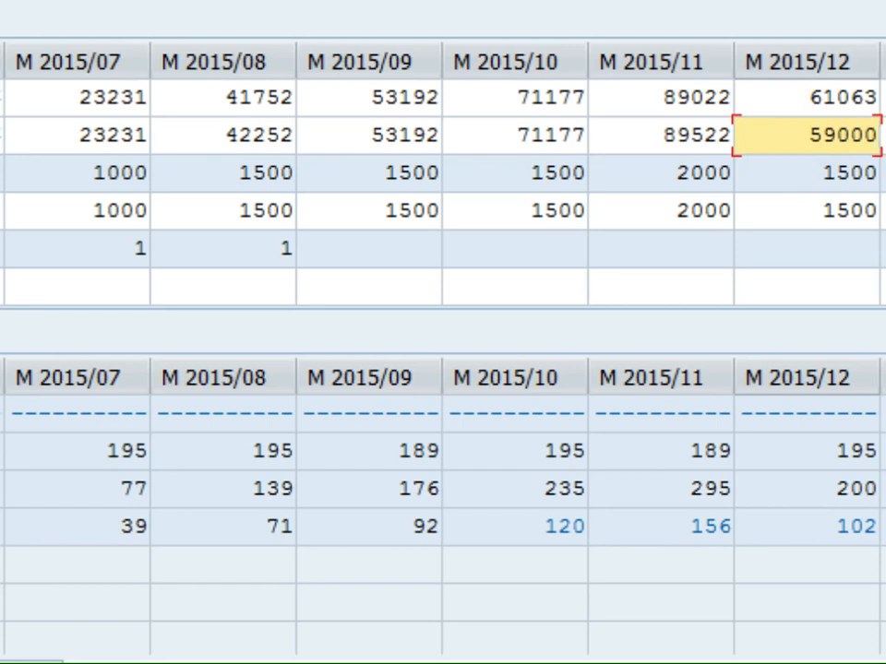
key("Return")
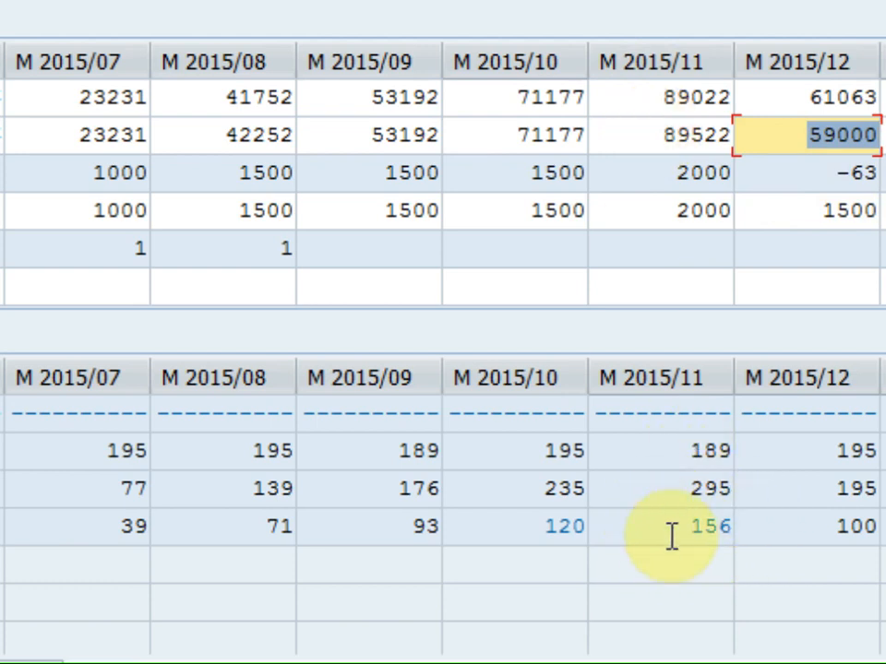
left_click(663, 135)
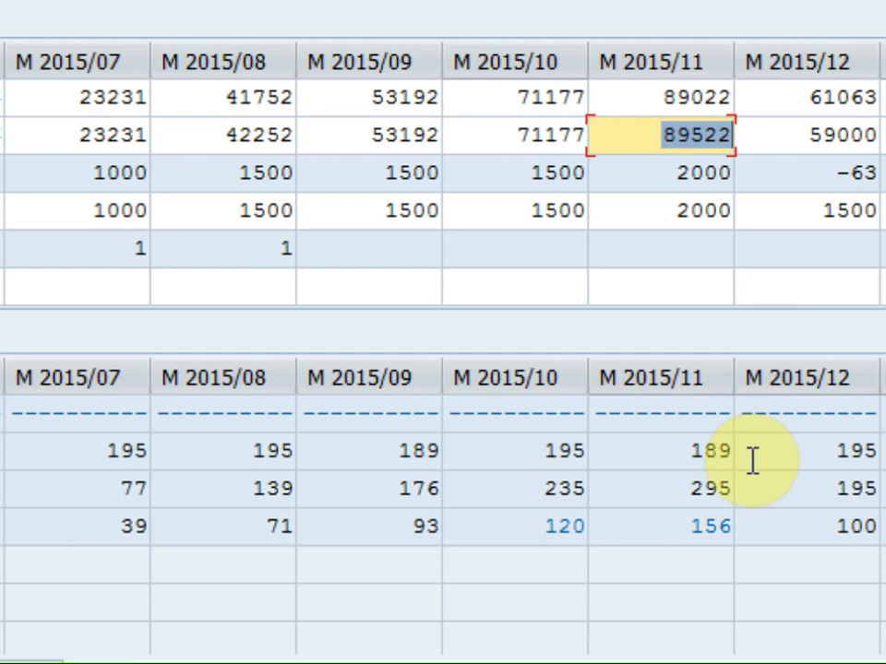
type("57000")
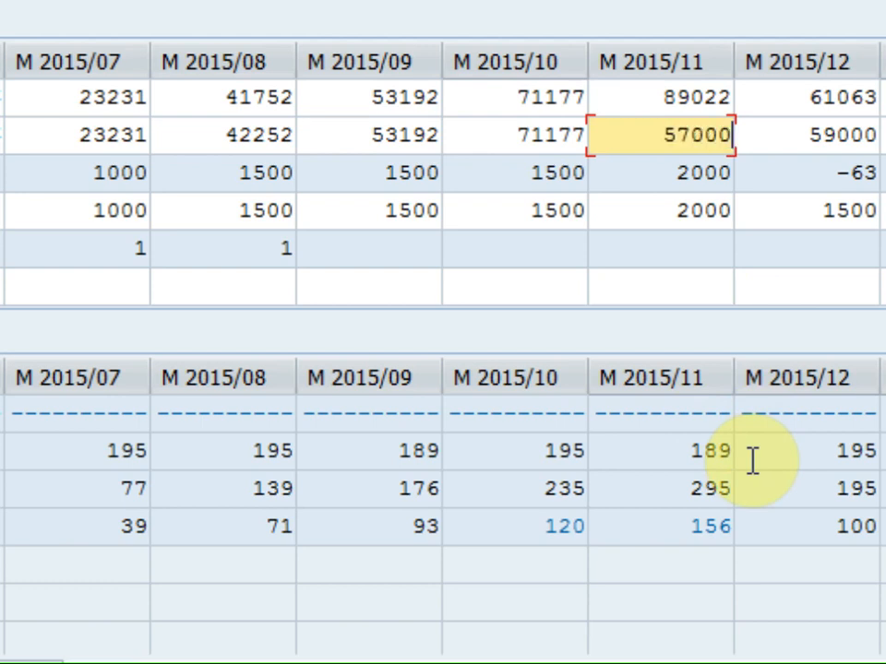
key("Return")
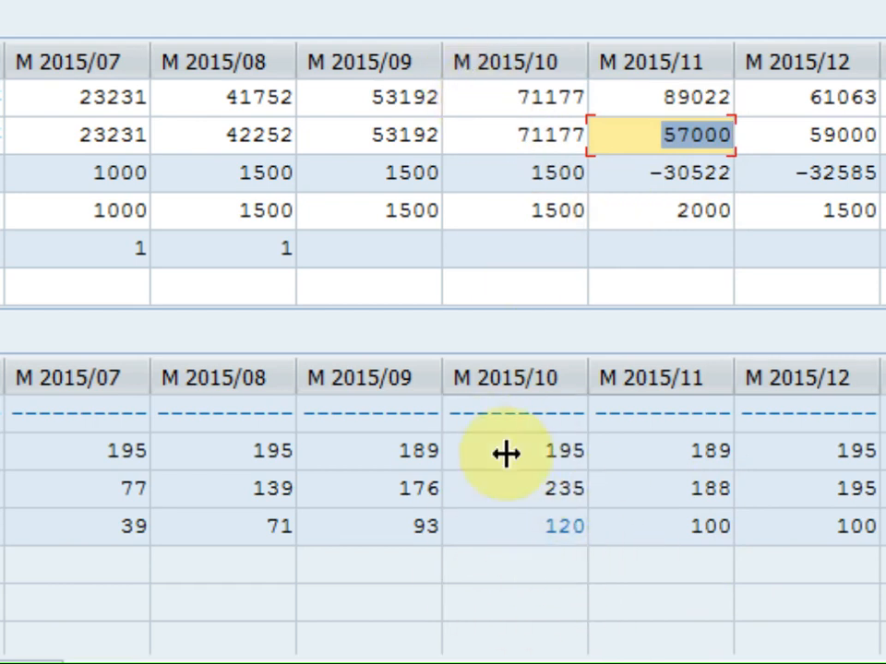
Step: Set the production quantity to 59000 for 2015/10, 57000 for 2015/09 and 59000 for 2015/08, recalculating after each
left_click(504, 135)
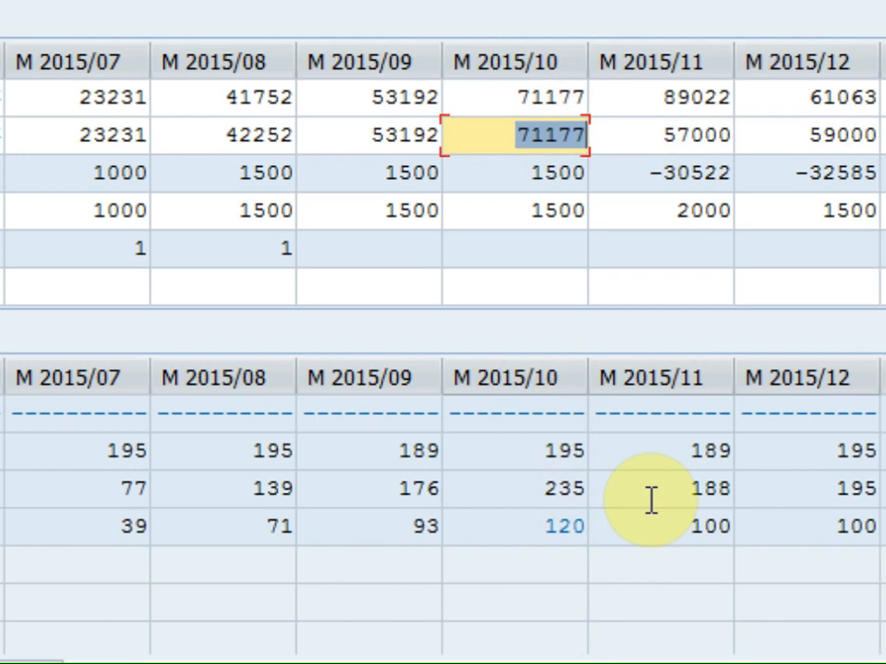
type("59000")
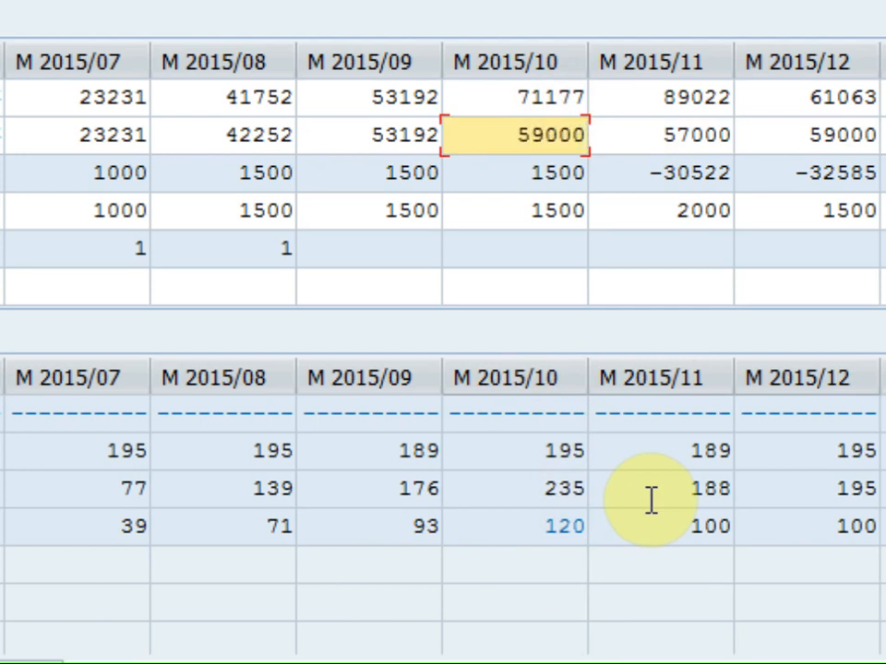
key("Return")
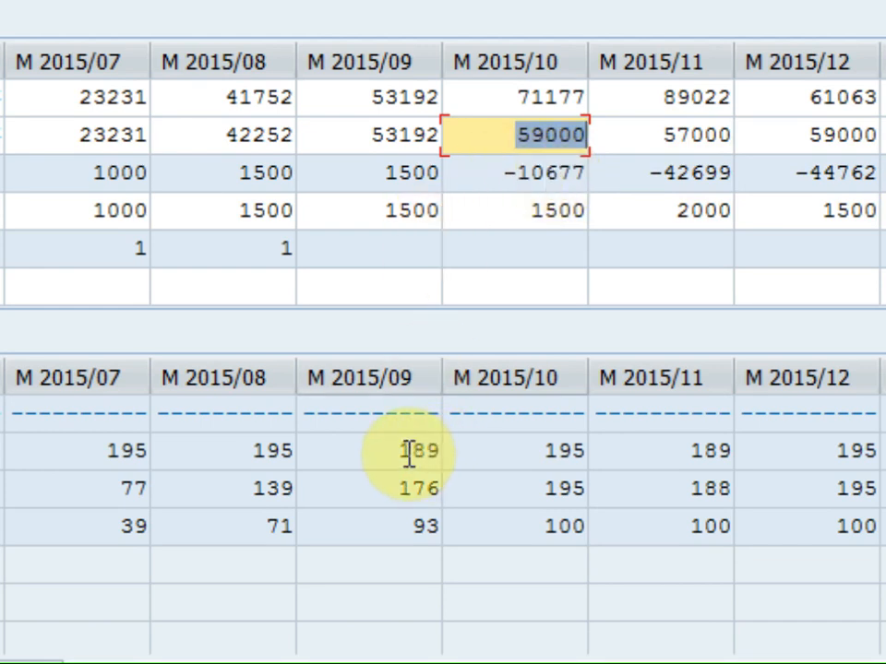
left_click(365, 134)
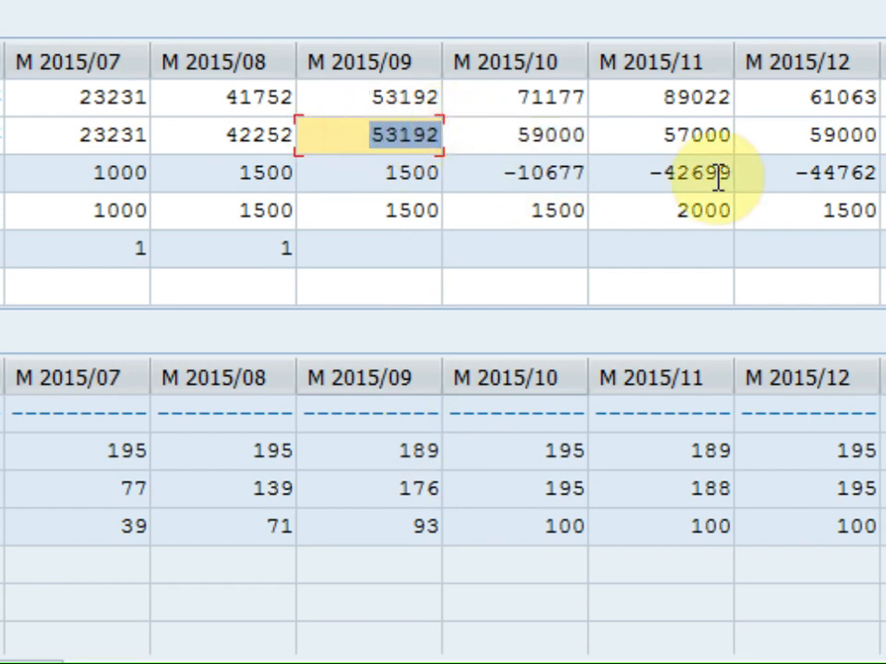
type("57000")
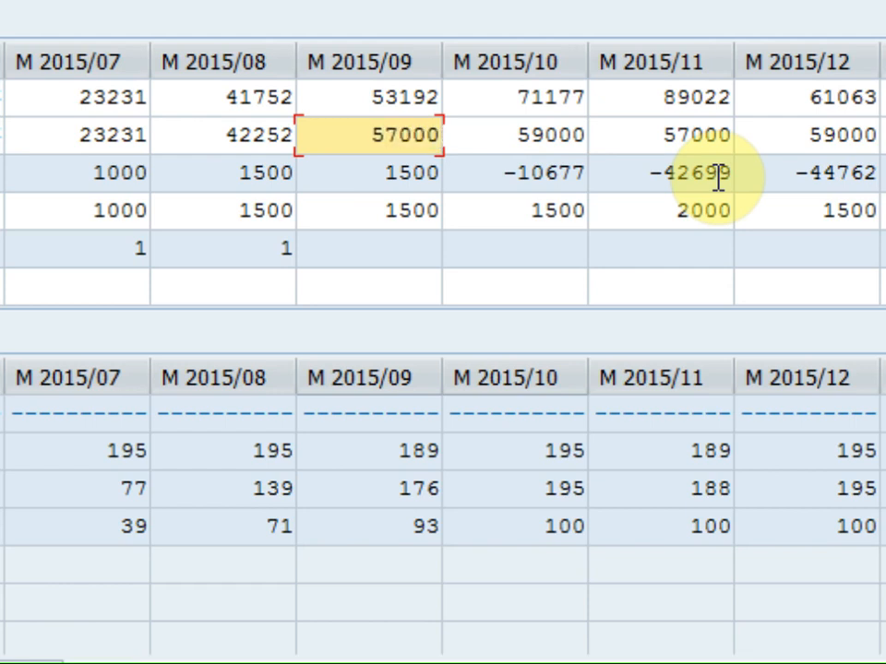
key("Return")
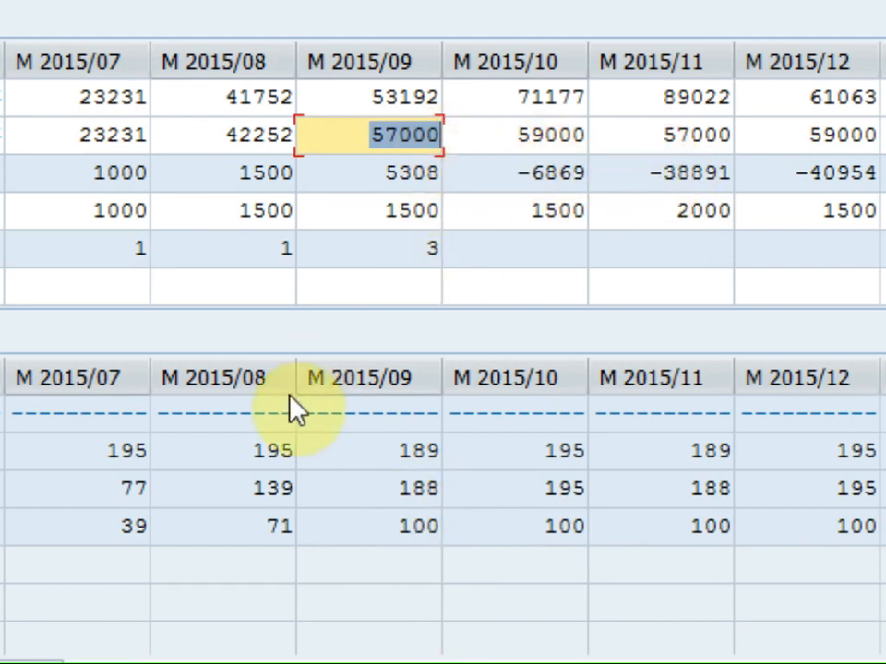
left_click(220, 135)
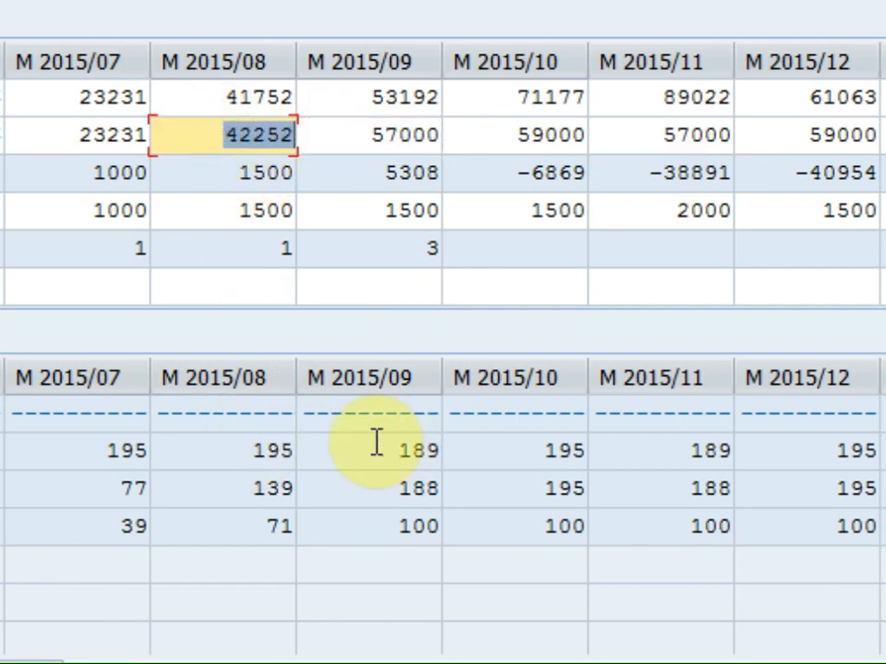
type("59000")
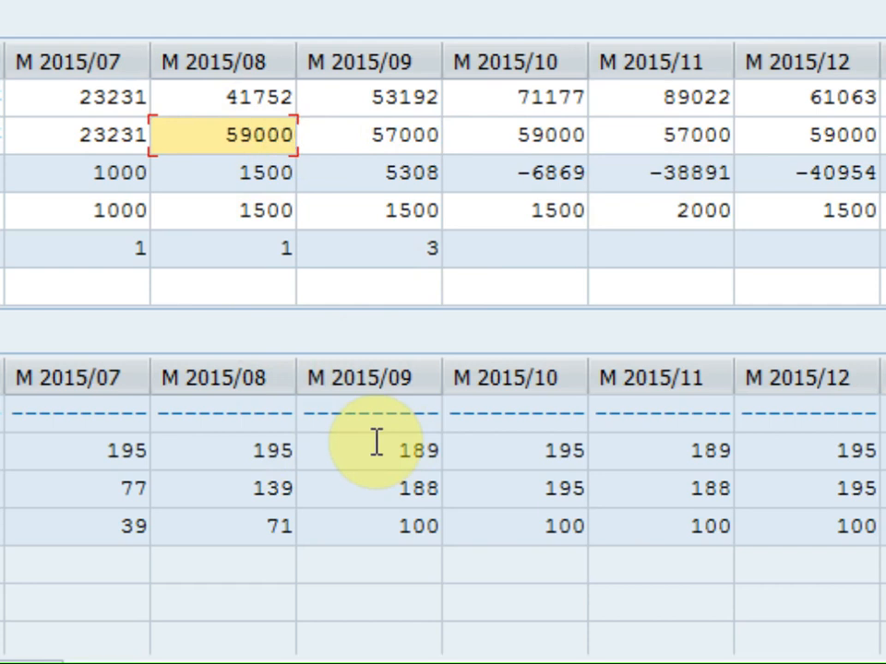
key("Return")
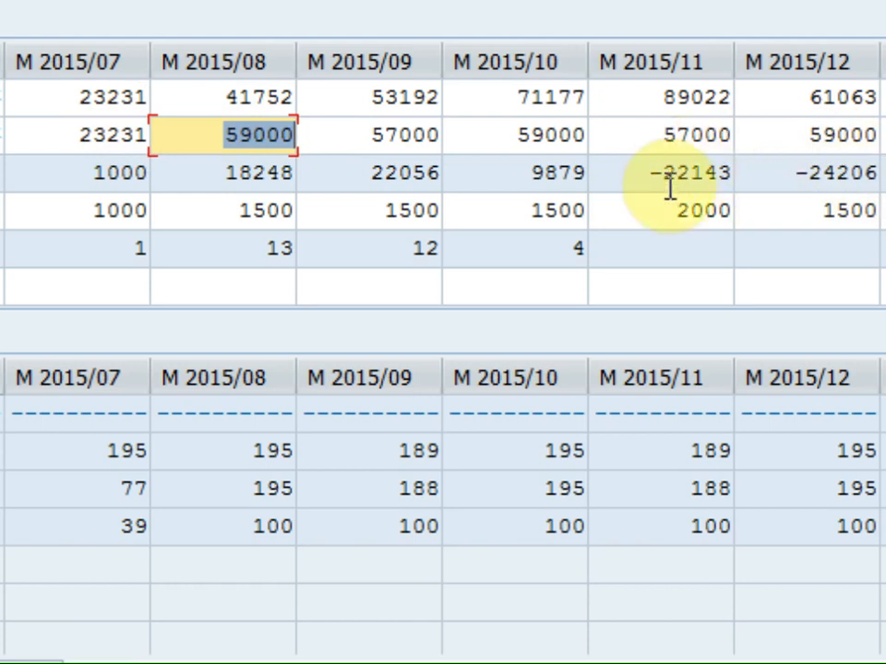
Step: Set the production quantity to 48750 for 2015/07, recalculate the plan and save it, returning to the main menu
left_click(63, 132)
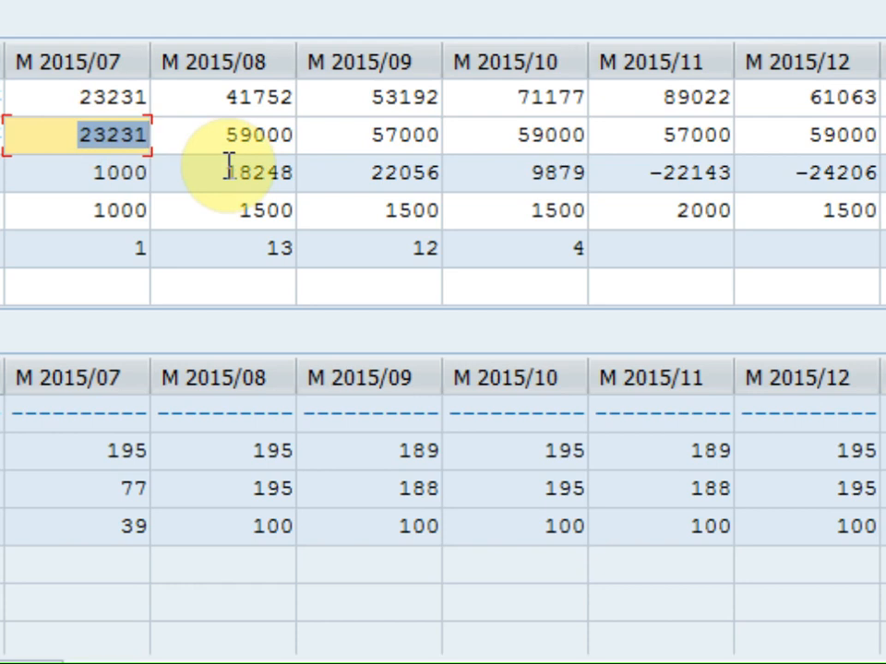
type("4")
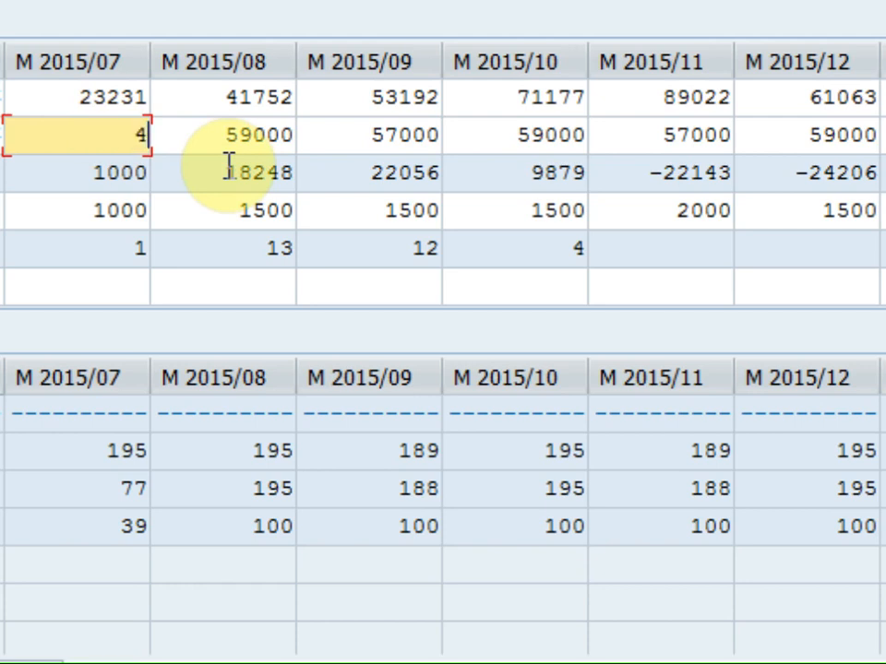
type("8750")
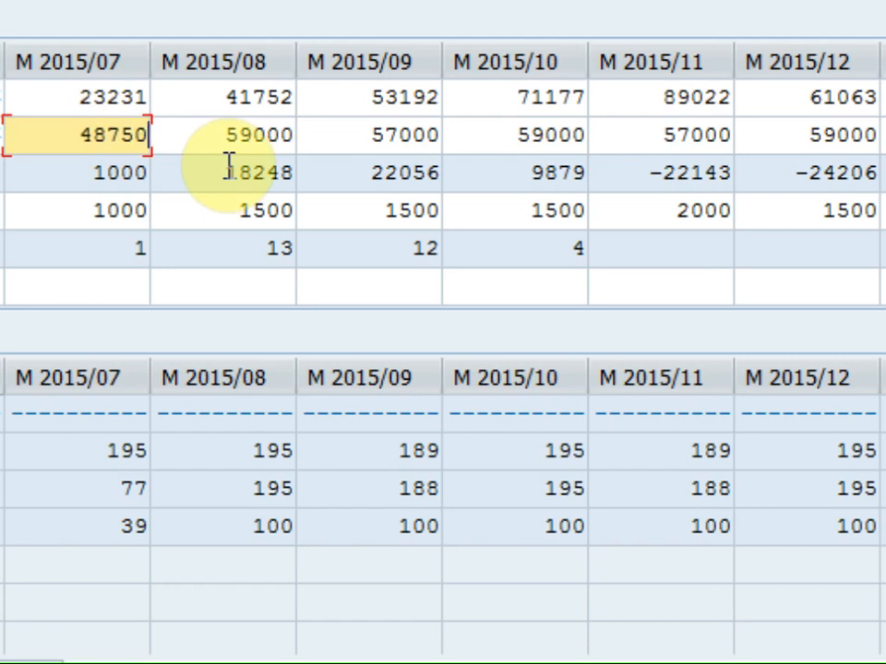
key("Return")
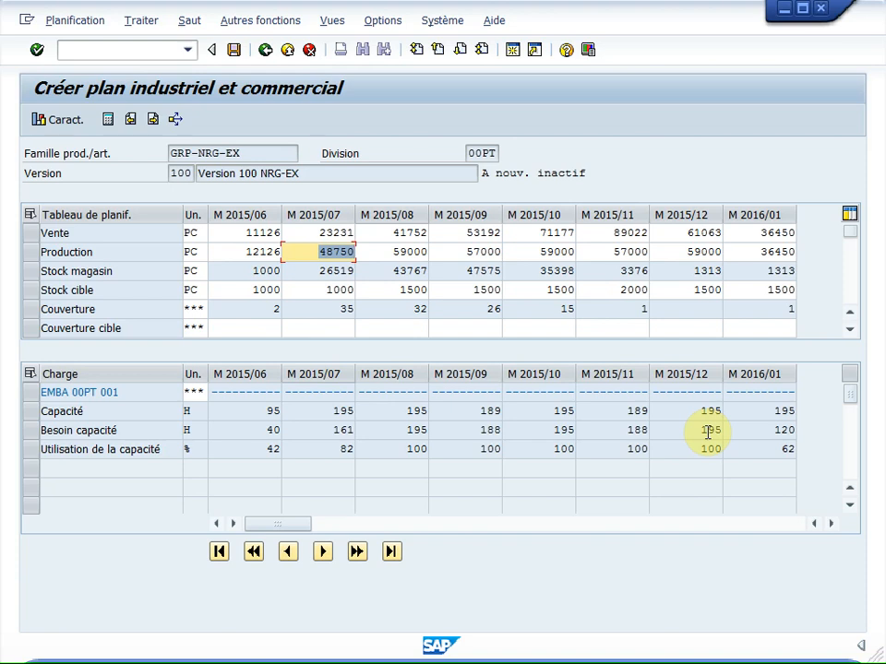
left_click(234, 51)
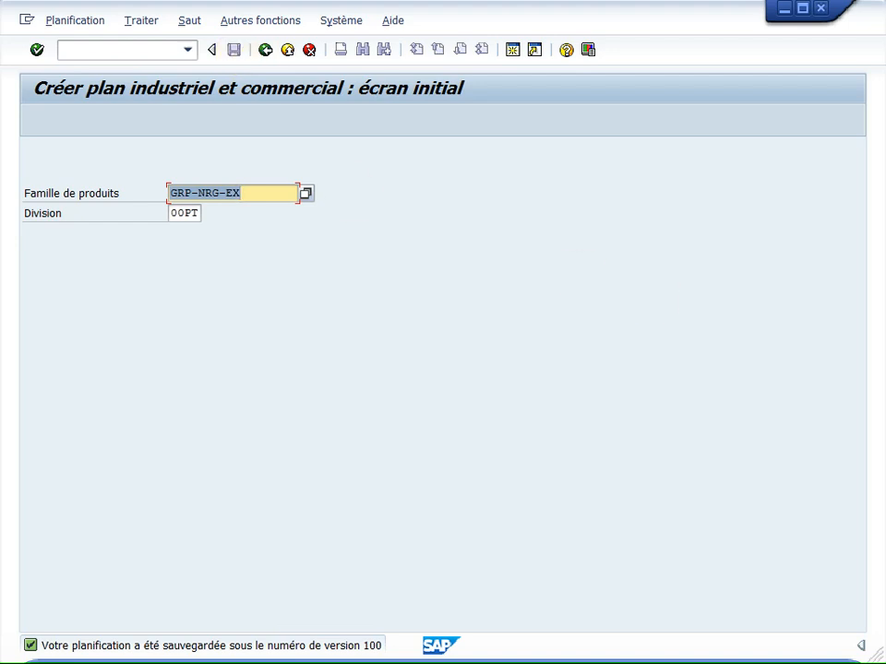
key("F3")
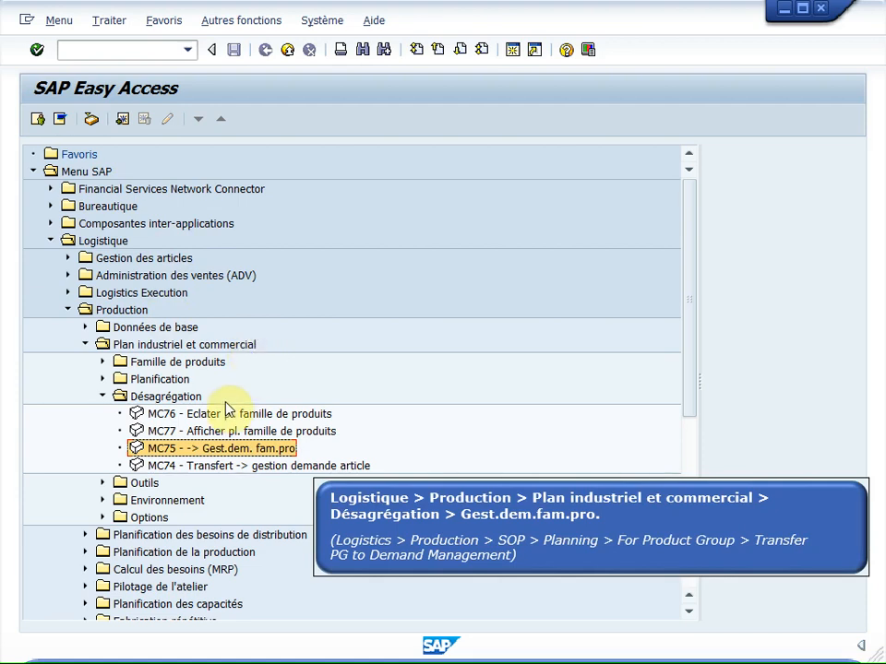
Step: Open the product family transfer to demand management (MC75) and enter plan version 100 for GRP-NRG-EX
double_click(240, 449)
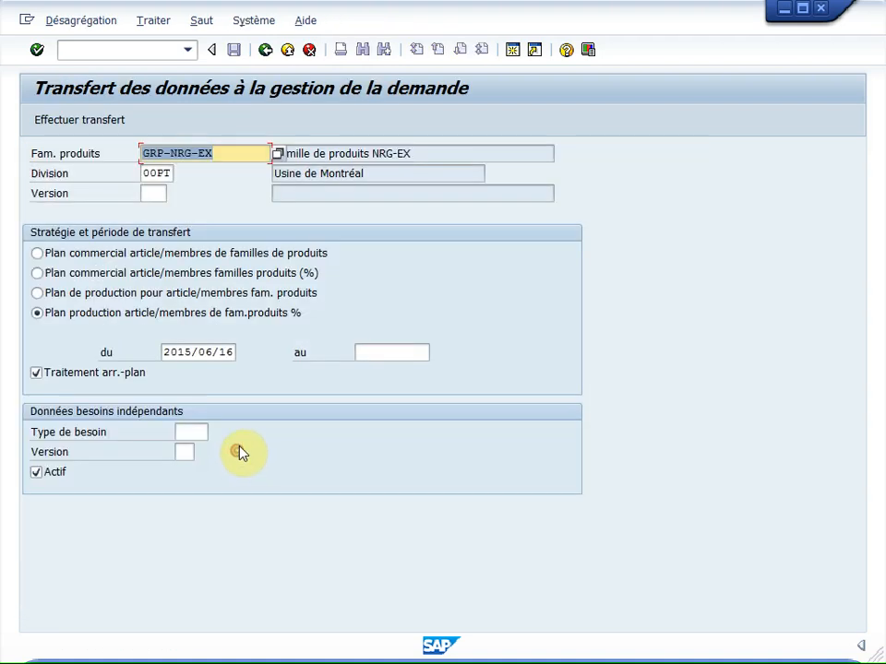
left_click(222, 151)
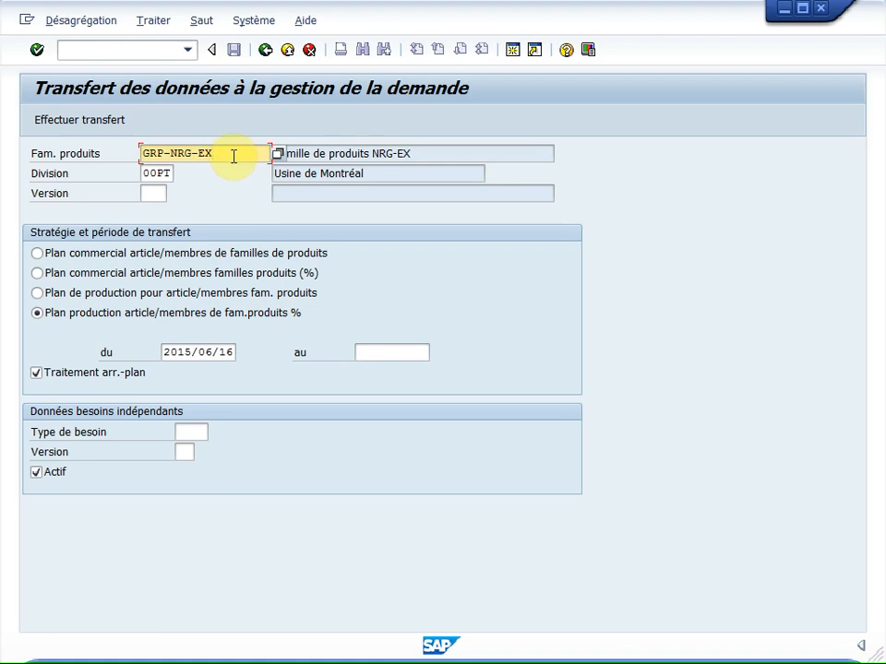
left_click(154, 193)
type("100")
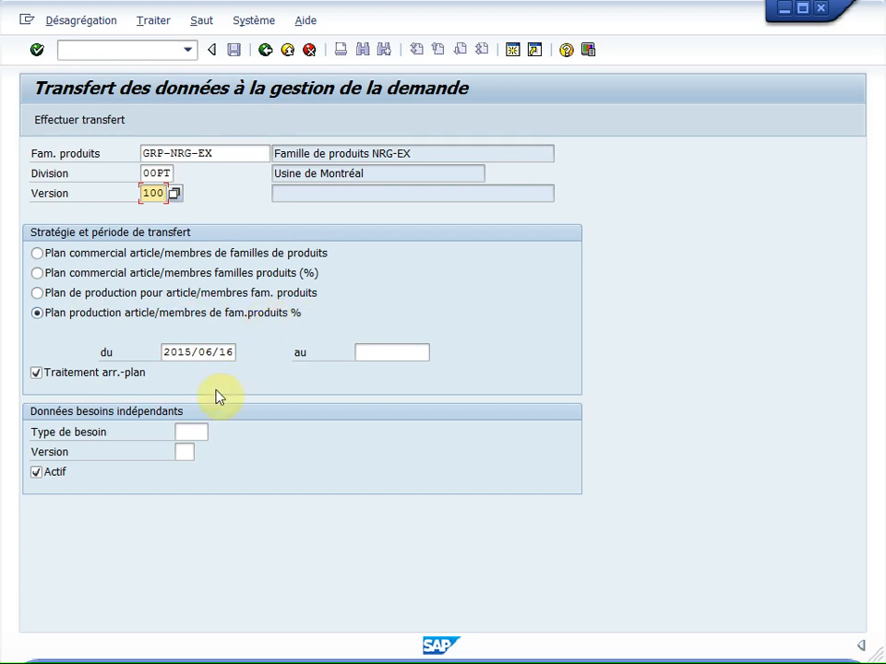
Step: Set the independent requirements data to requirement type VSF and version 00
left_click(196, 432)
type("VSF")
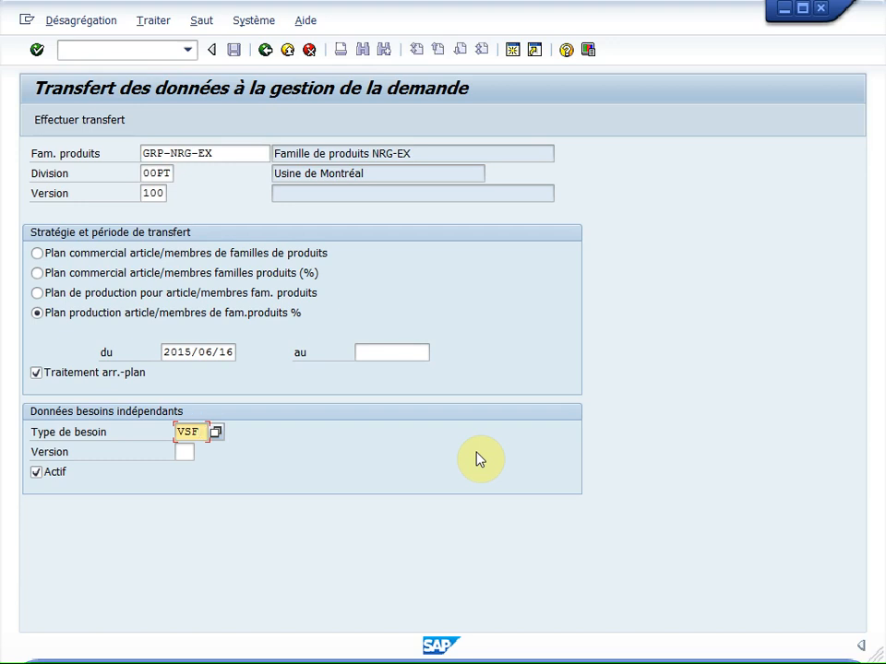
left_click(189, 450)
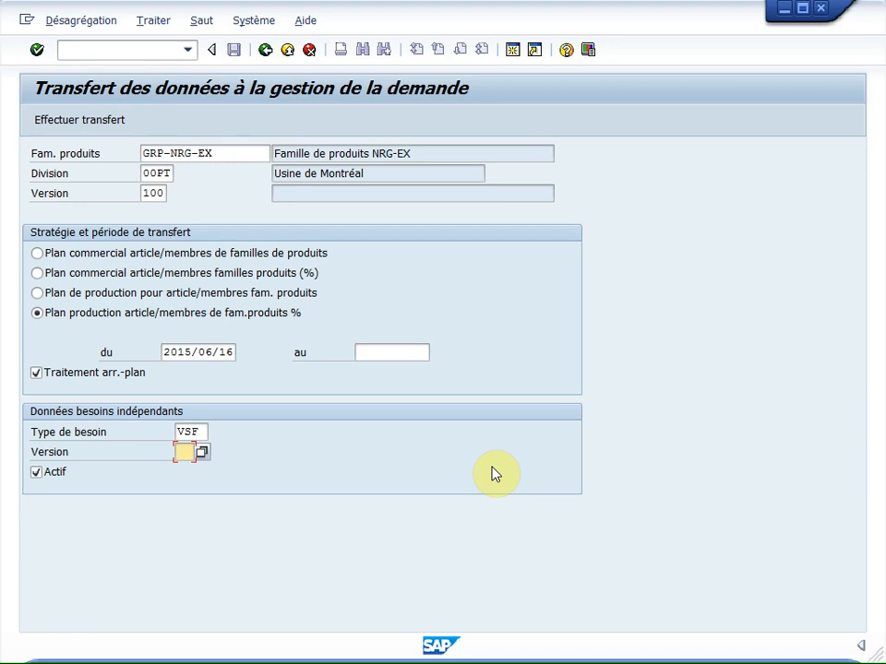
type("00")
key("Return")
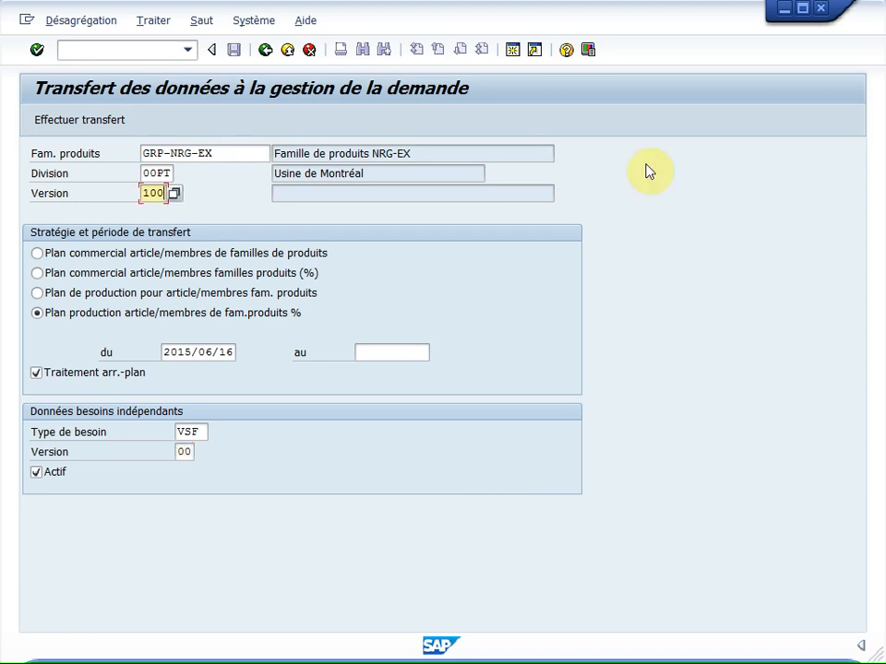
Step: Validate the transfer entries and carry out the transfer to demand management, accepting the inactive-version warnings
left_click(38, 52)
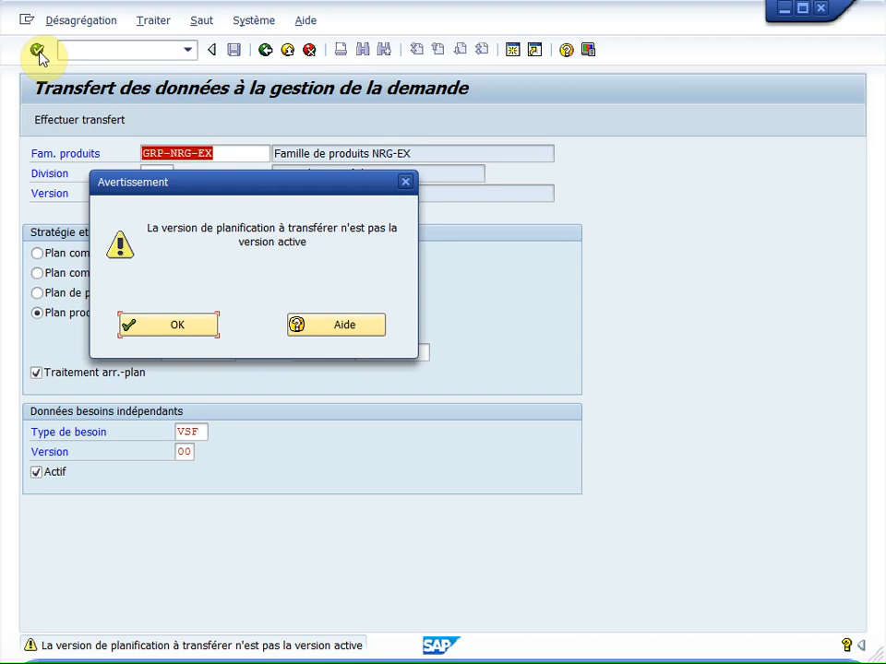
left_click(196, 331)
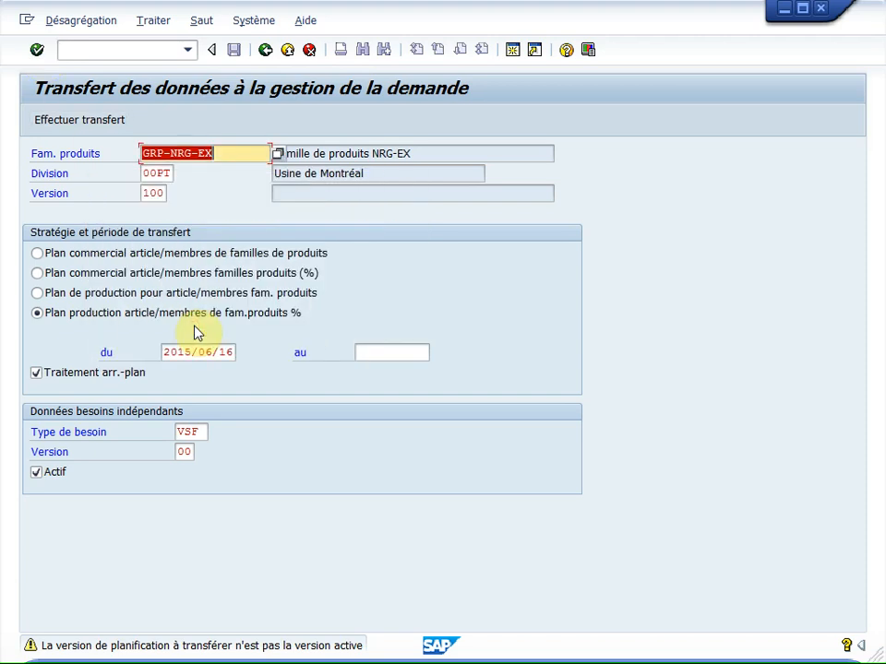
left_click(61, 120)
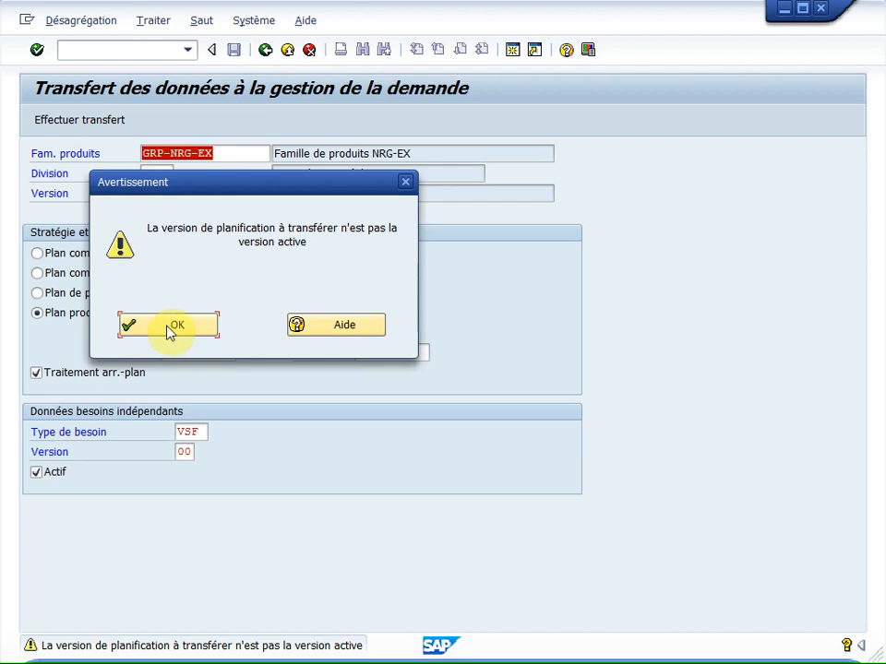
left_click(169, 328)
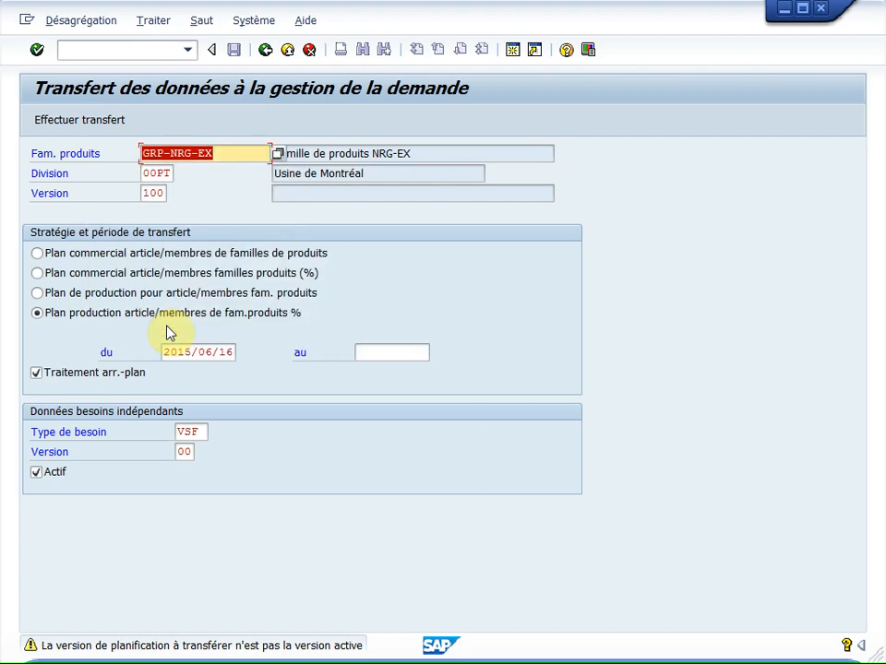
key("Return")
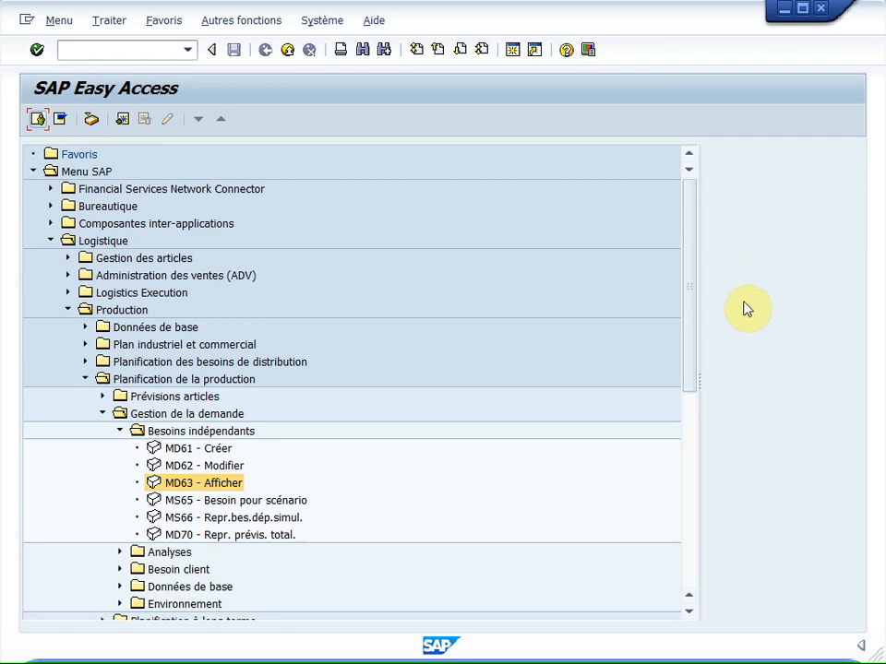
Step: Display the planned independent requirements (MD63) for product family GRP-NRG-EX in division 00PT
double_click(230, 486)
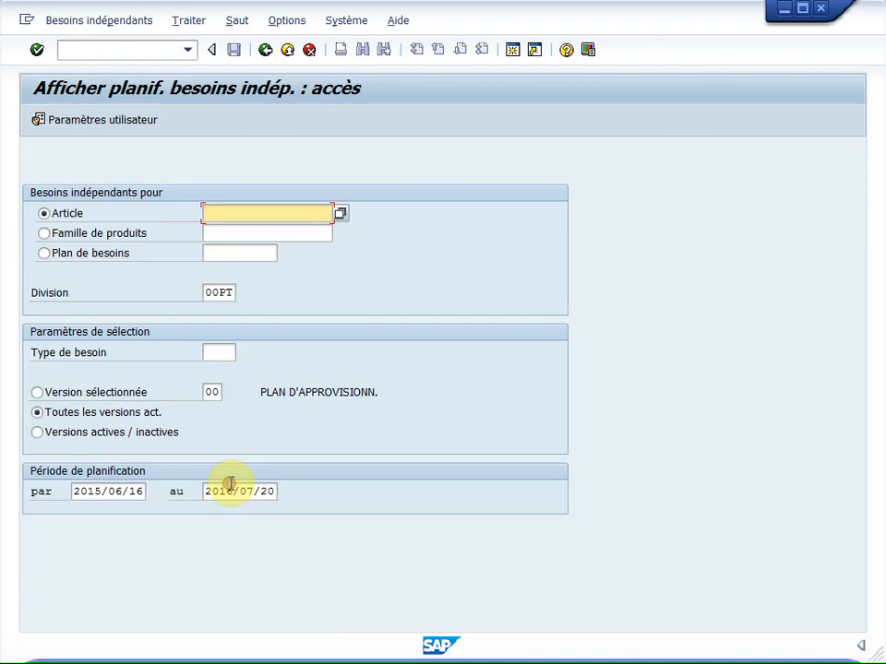
left_click(44, 233)
left_click(221, 232)
type("GREEN")
type("RG-")
type("EX")
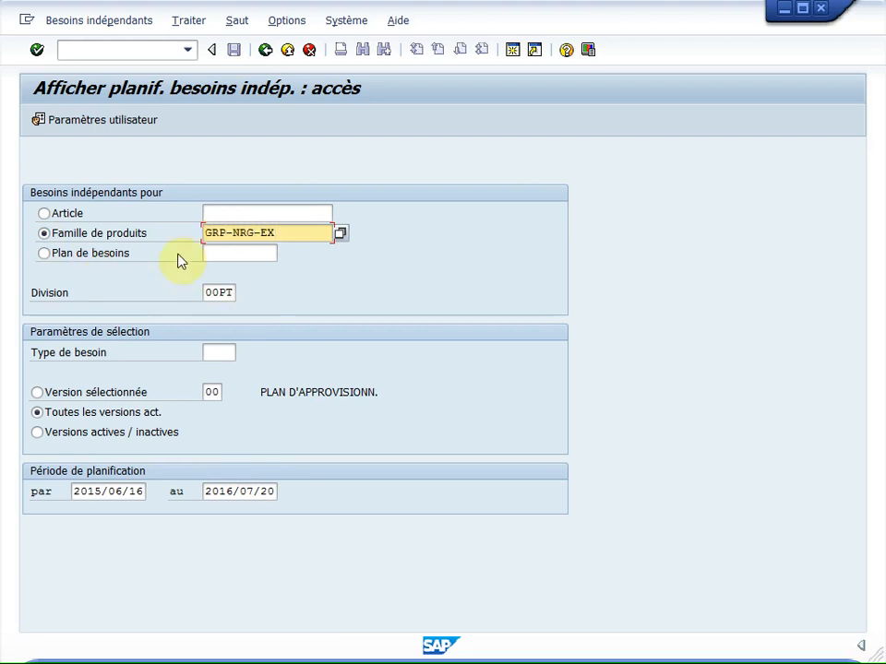
left_click(37, 50)
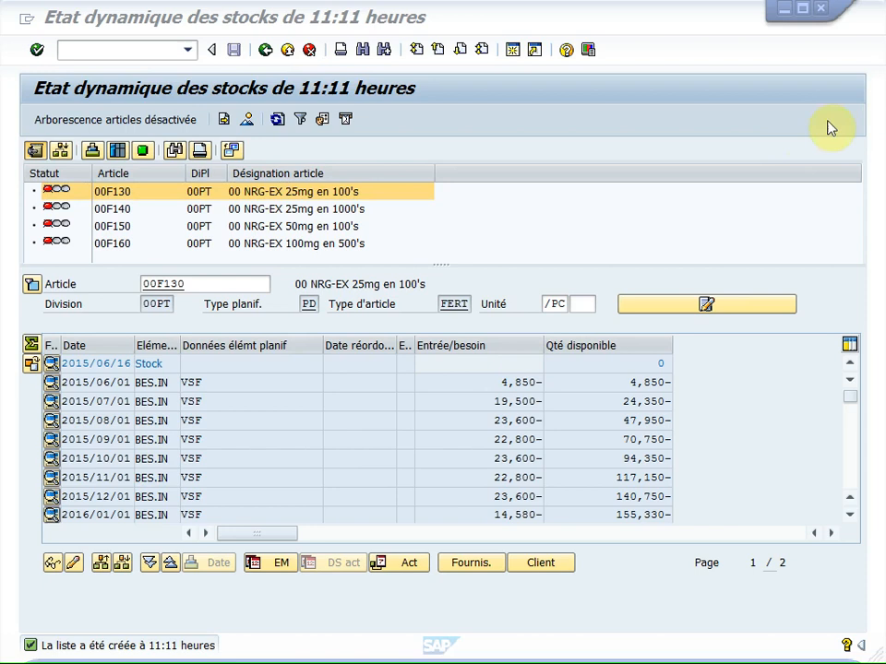
Step: Examine the VSF requirements of articles 00F140, 00F150 and 00F160 in the stock/requirements list
left_click(732, 113)
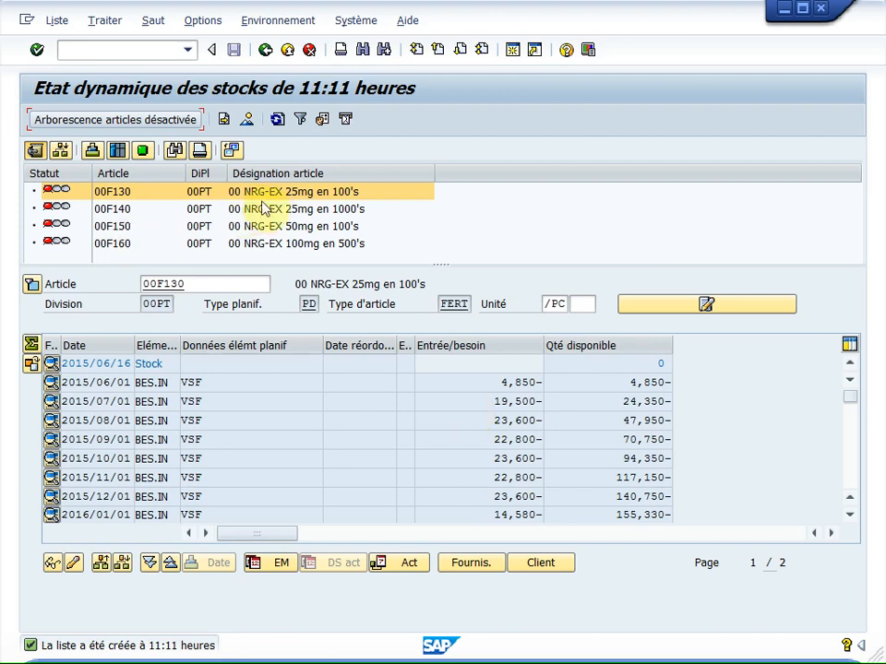
left_click(271, 212)
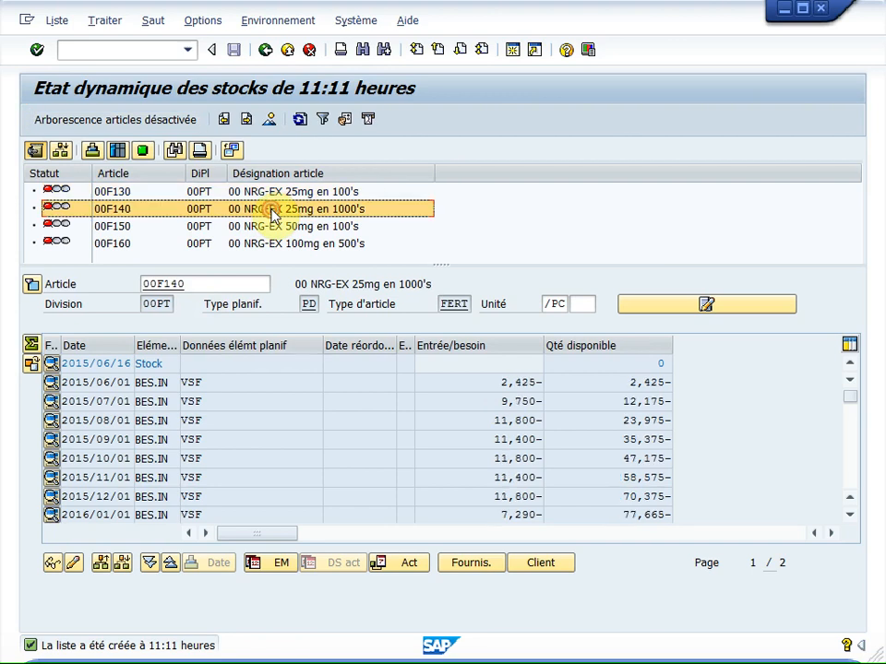
left_click(304, 227)
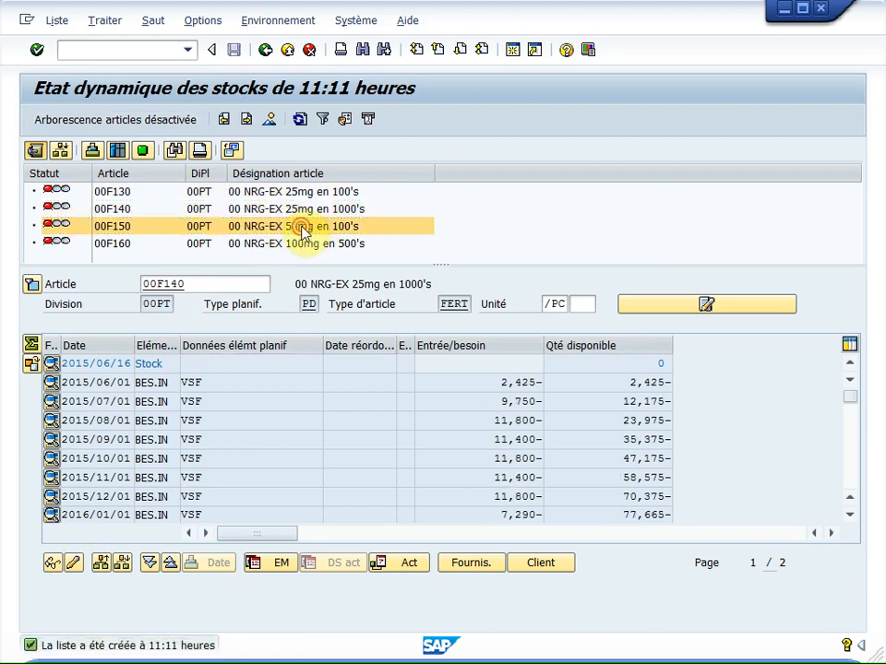
left_click(300, 247)
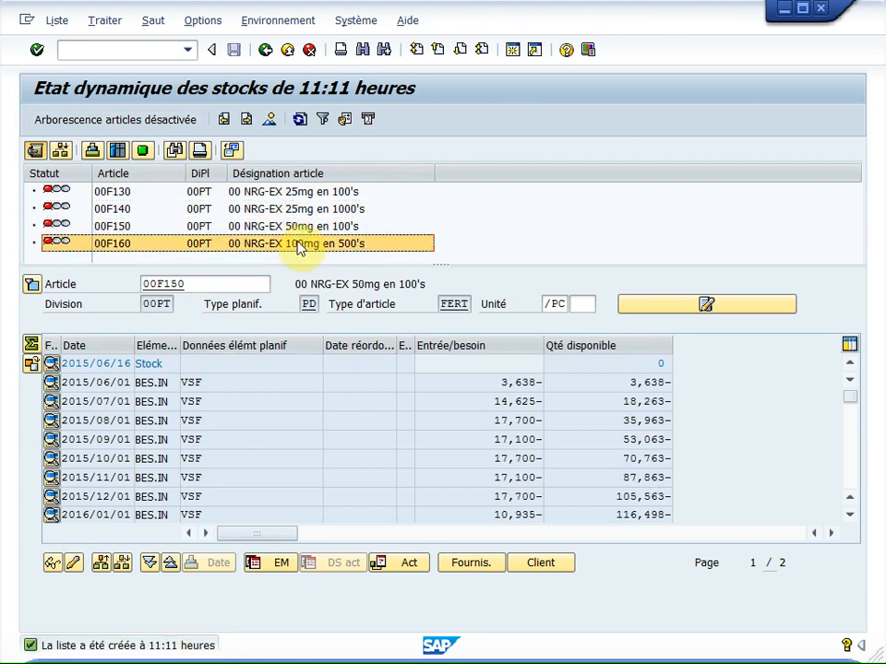